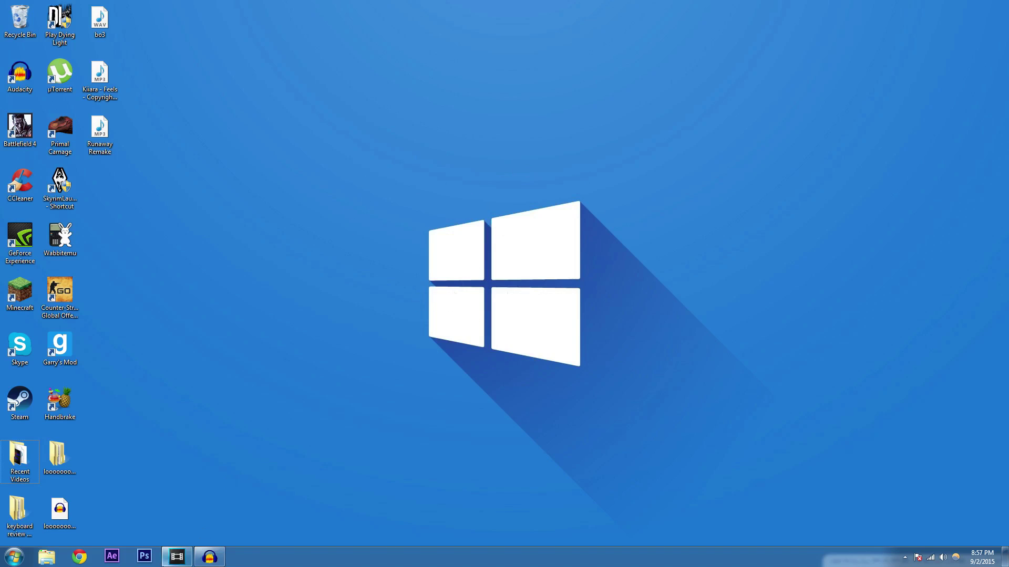
# Restore the minimized Vegas Pro 13.0 window from the taskbar so it fills the screen
pyautogui.click(174, 559)
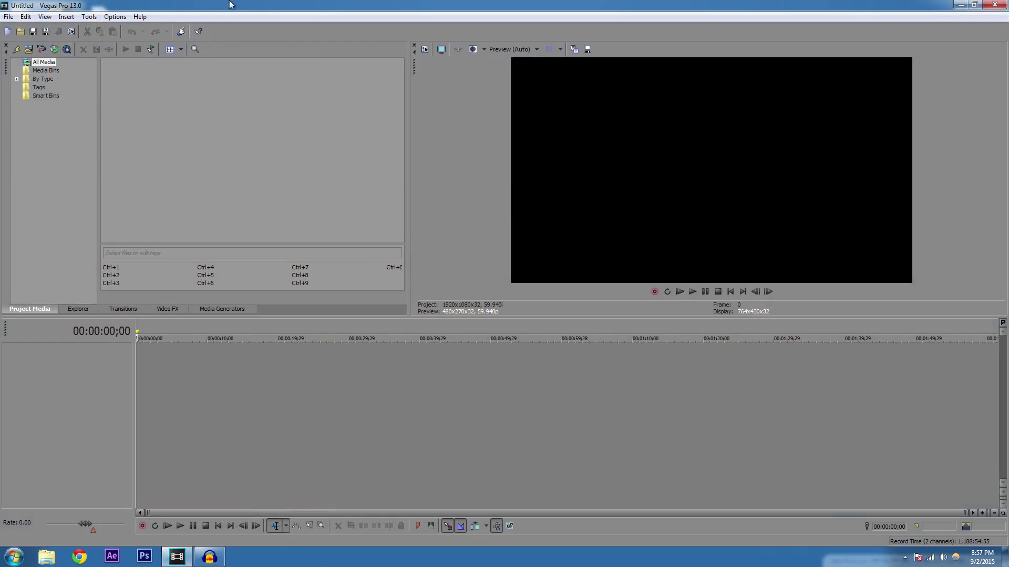
pyautogui.moveTo(421, 5); pyautogui.dragTo(248, 68)
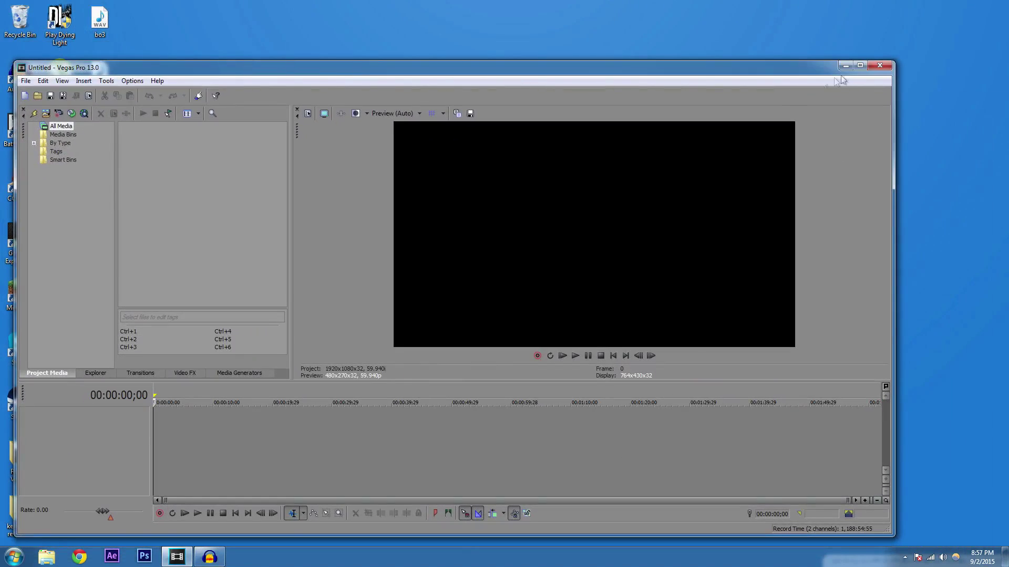
pyautogui.click(838, 68)
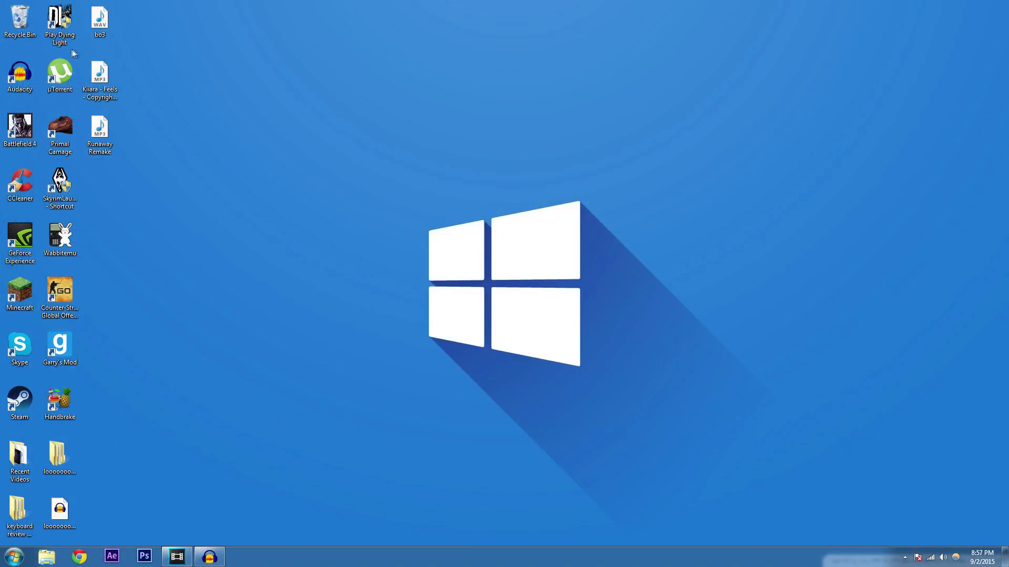
pyautogui.click(176, 556)
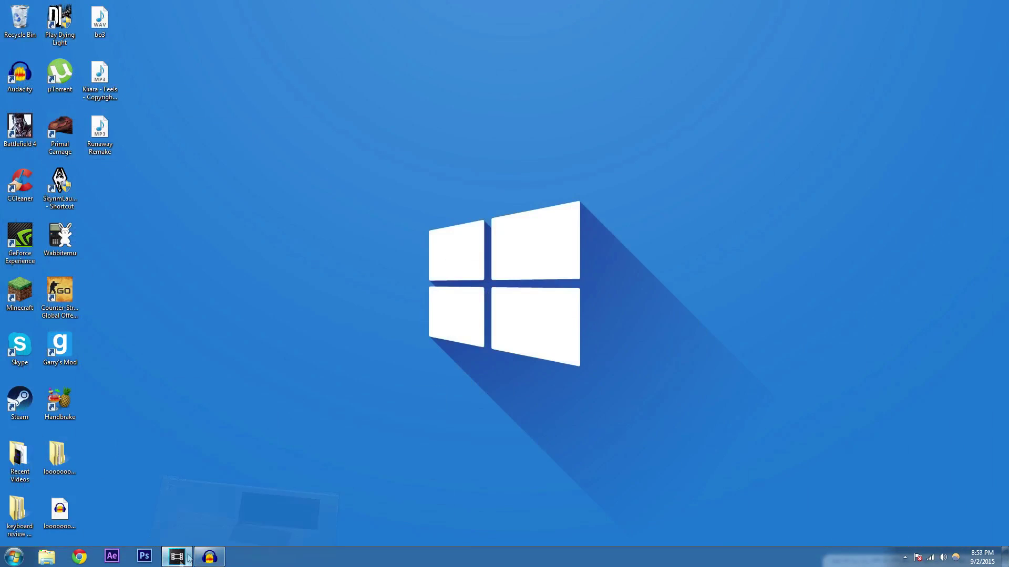
pyautogui.doubleClick(348, 67)
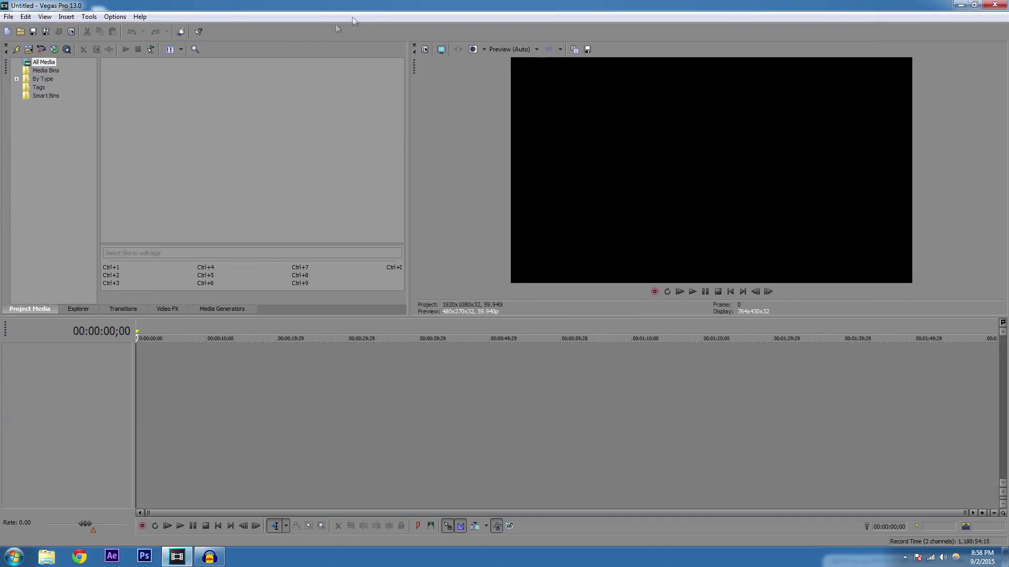
# Import bo3.wav from the Desktop into Project Media
pyautogui.click(30, 47)
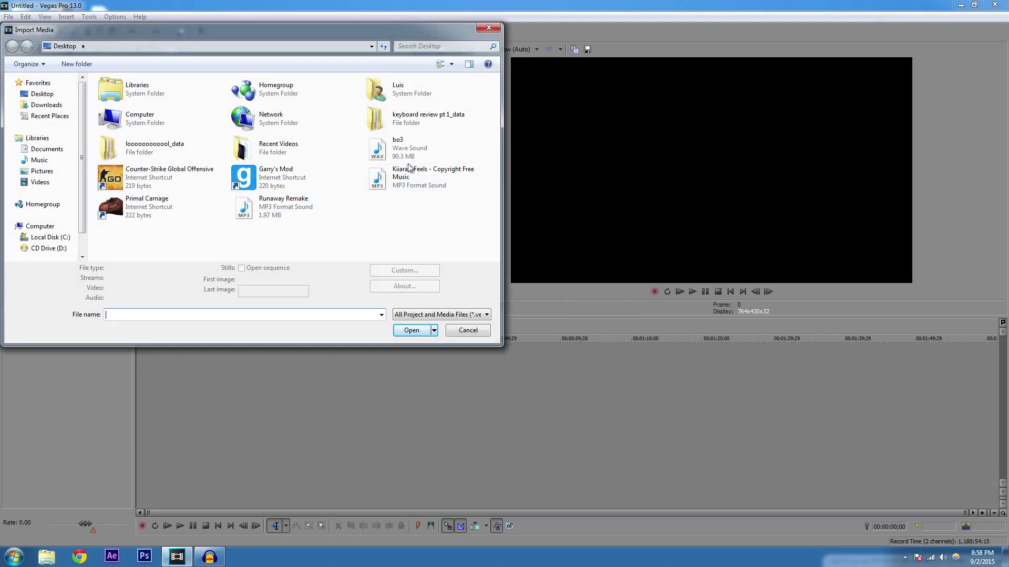
pyautogui.click(391, 157)
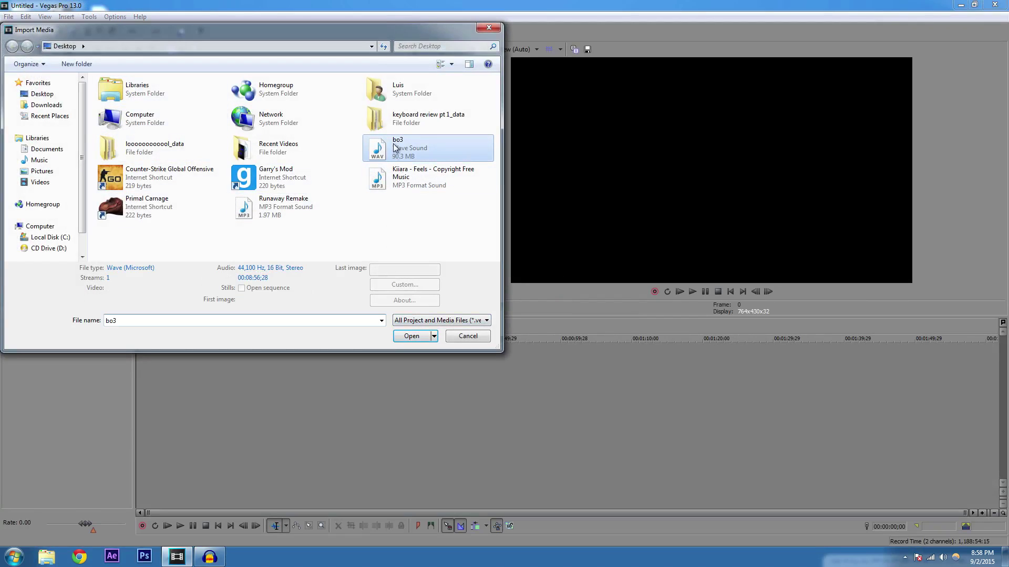
pyautogui.click(412, 337)
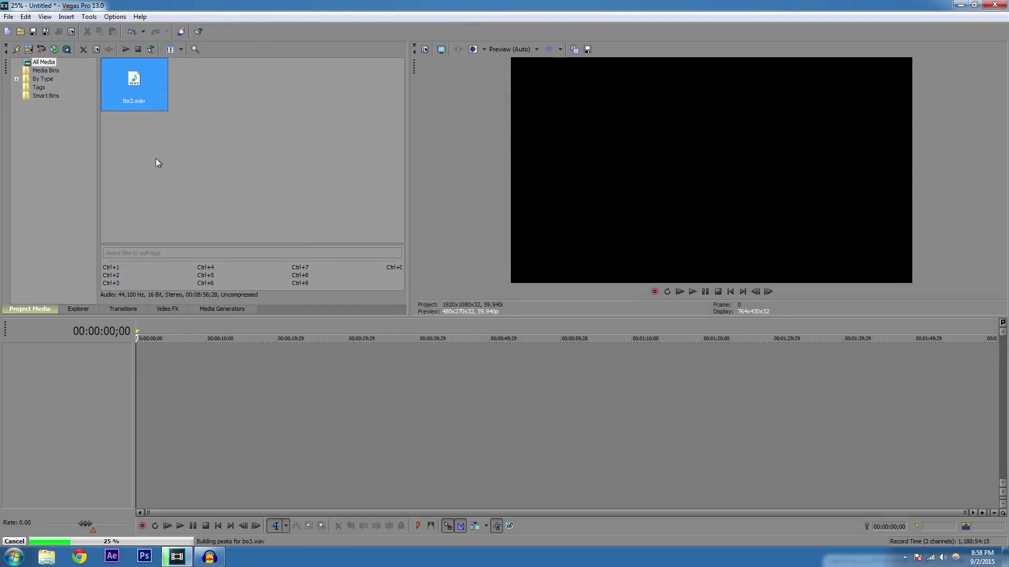
# Import the latest recording from Videos > Gameplay > Call of Duty Black Ops 3 into Project Media
pyautogui.click(30, 49)
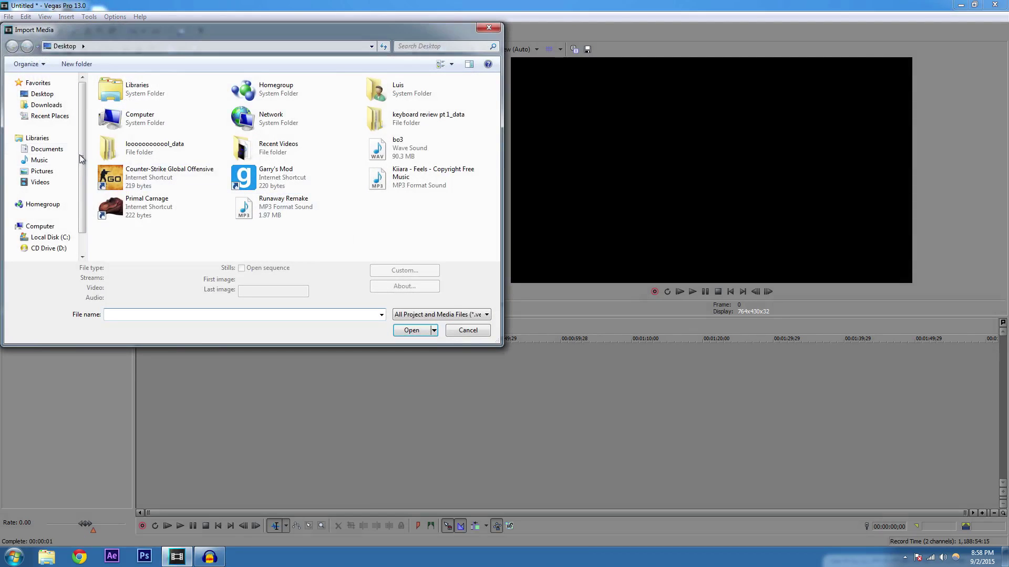
pyautogui.click(47, 183)
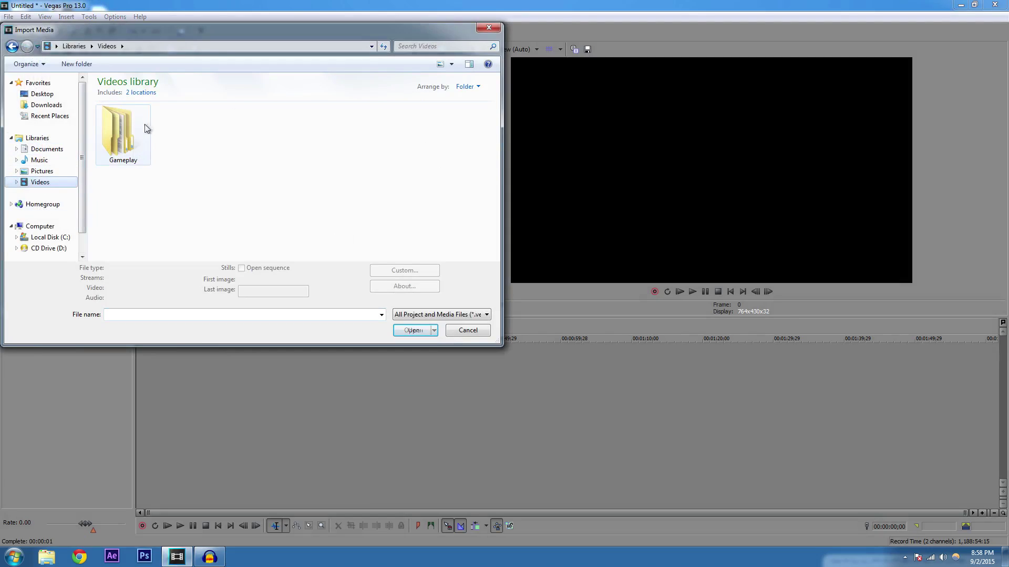
pyautogui.doubleClick(145, 127)
pyautogui.click(180, 151)
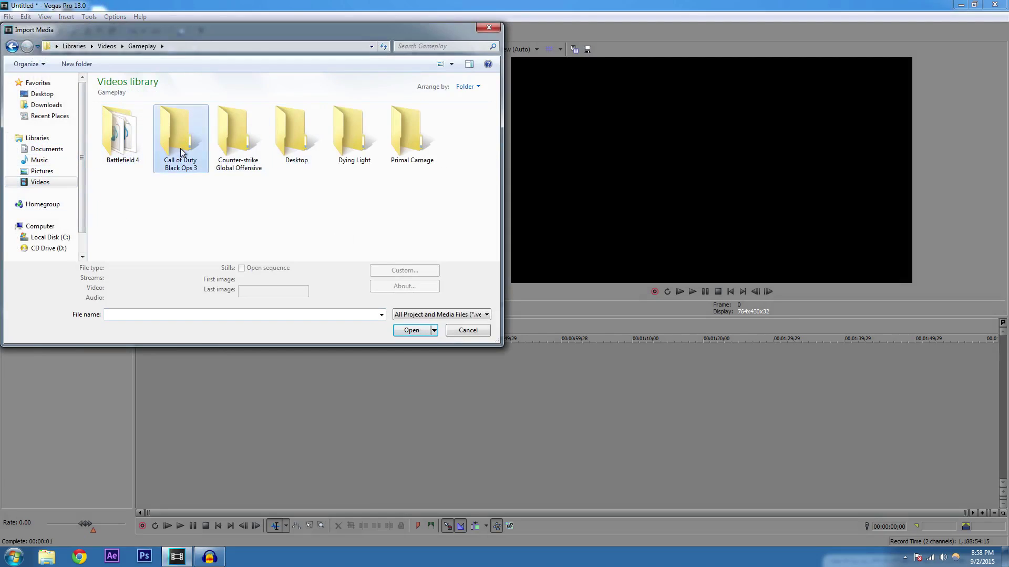
pyautogui.doubleClick(181, 151)
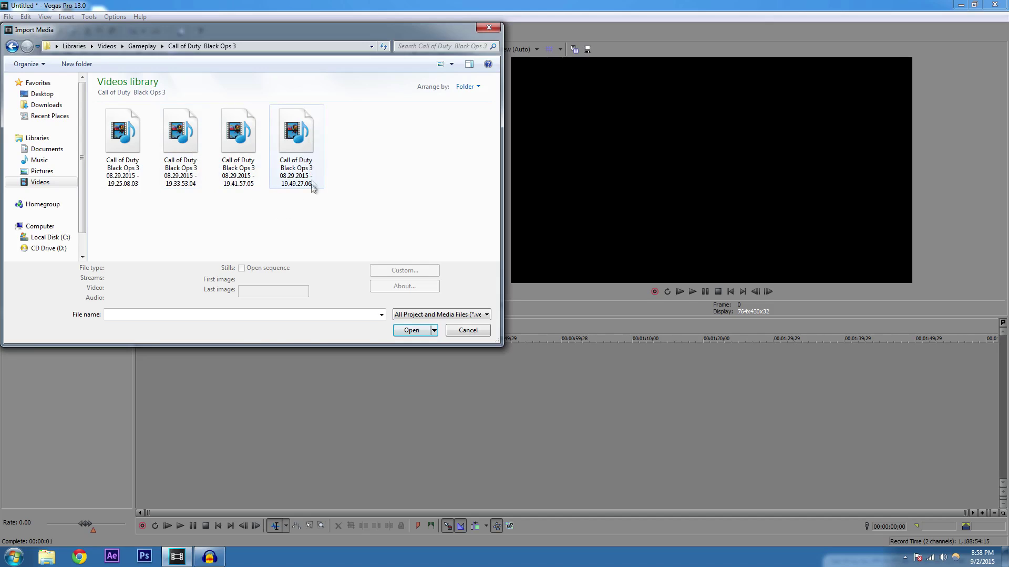
pyautogui.click(412, 336)
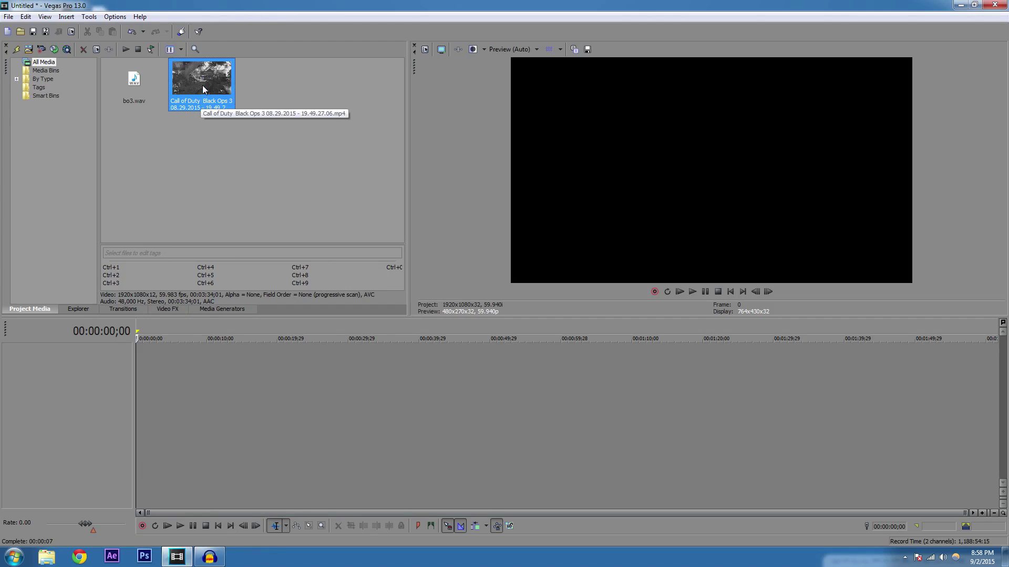
# Place the Black Ops 3 gameplay clip on the timeline and match project settings to it
pyautogui.moveTo(204, 80); pyautogui.dragTo(190, 338)
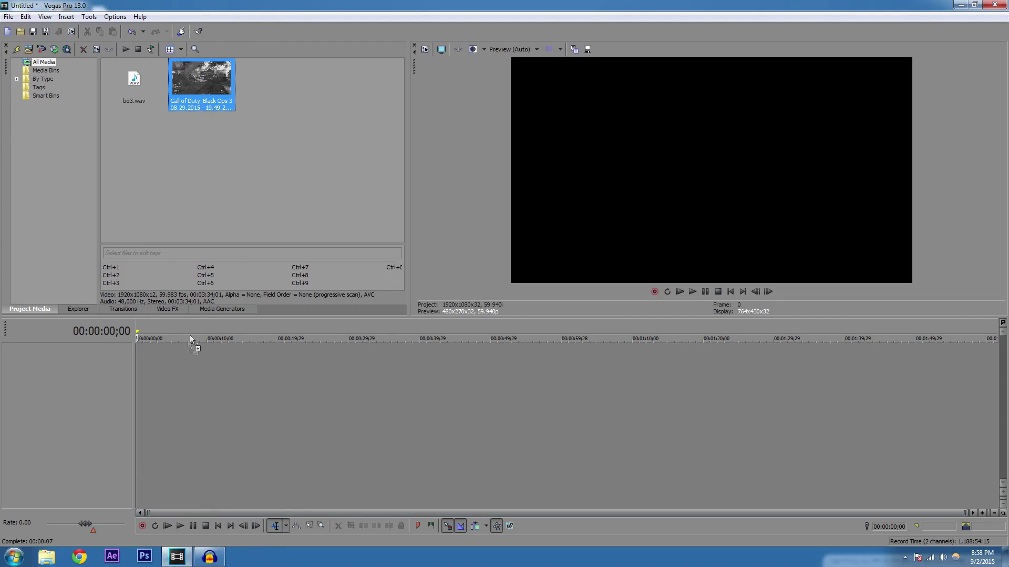
pyautogui.moveTo(127, 373); pyautogui.dragTo(134, 370)
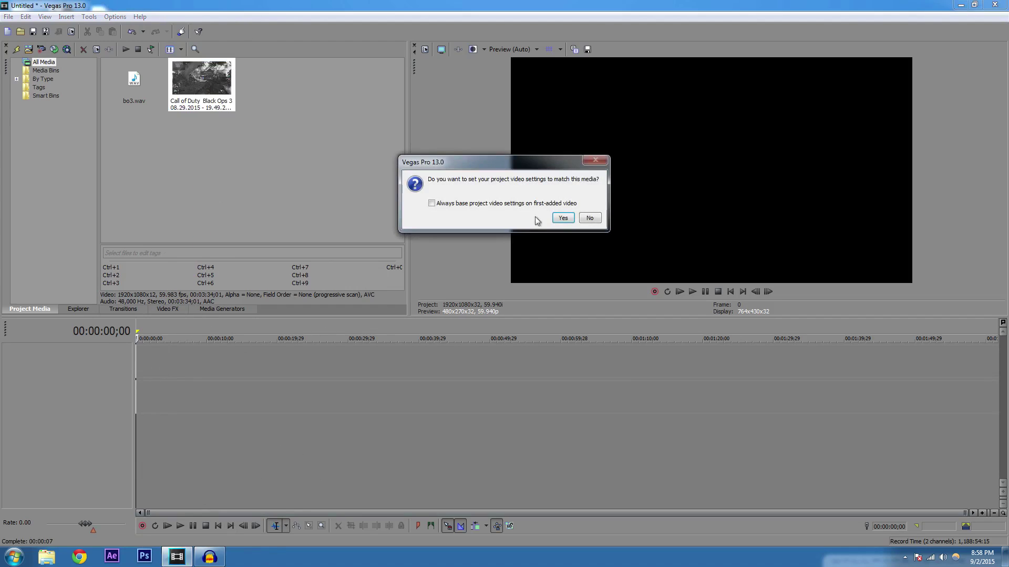
pyautogui.click(563, 218)
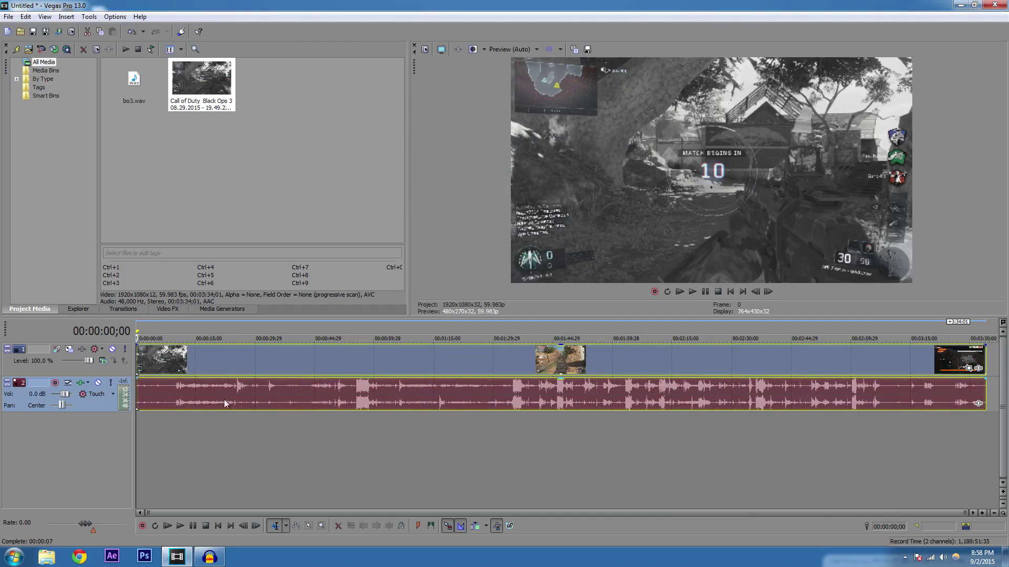
# Scrub through the gameplay footage around 0:12, 0:21 and 2:16, returning to the start
pyautogui.click(222, 367)
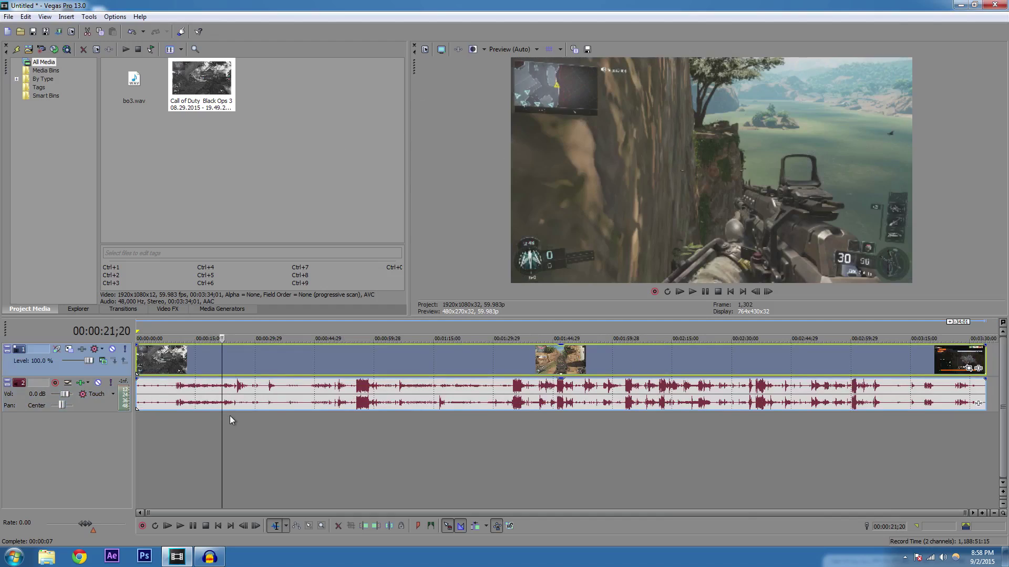
pyautogui.moveTo(221, 421); pyautogui.dragTo(137, 420)
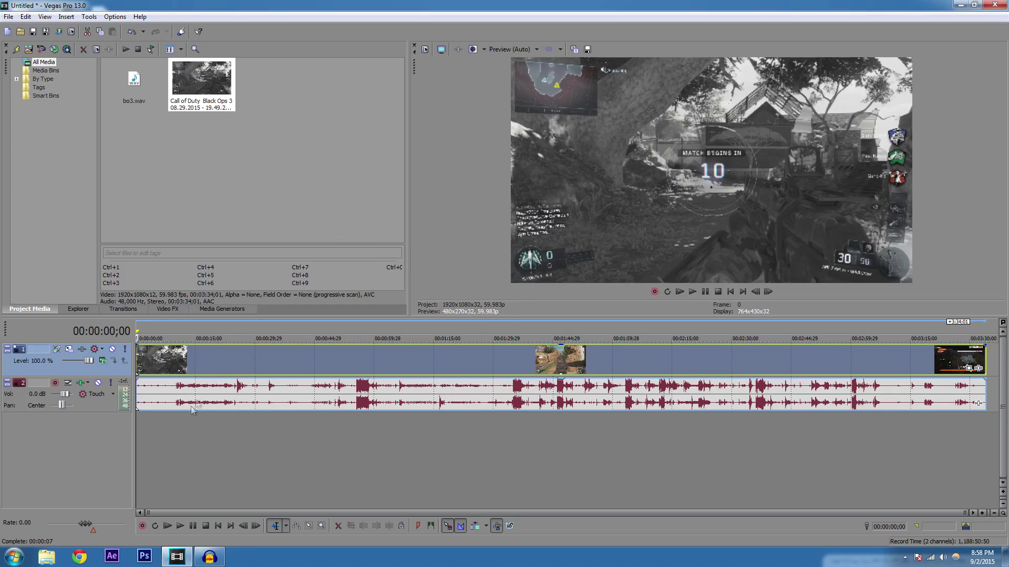
pyautogui.click(190, 440)
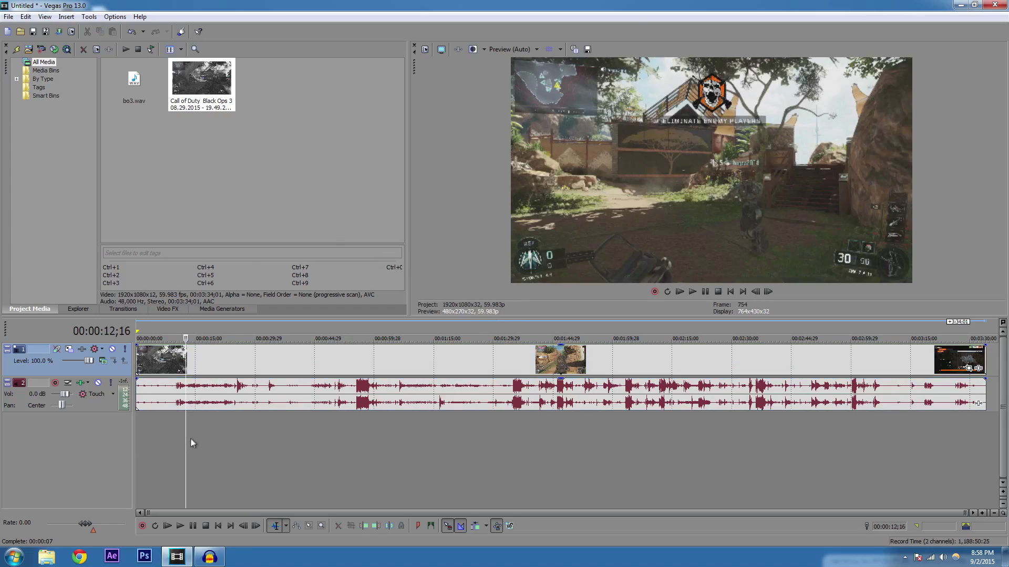
pyautogui.click(529, 436)
pyautogui.click(677, 423)
pyautogui.moveTo(679, 423); pyautogui.dragTo(136, 423)
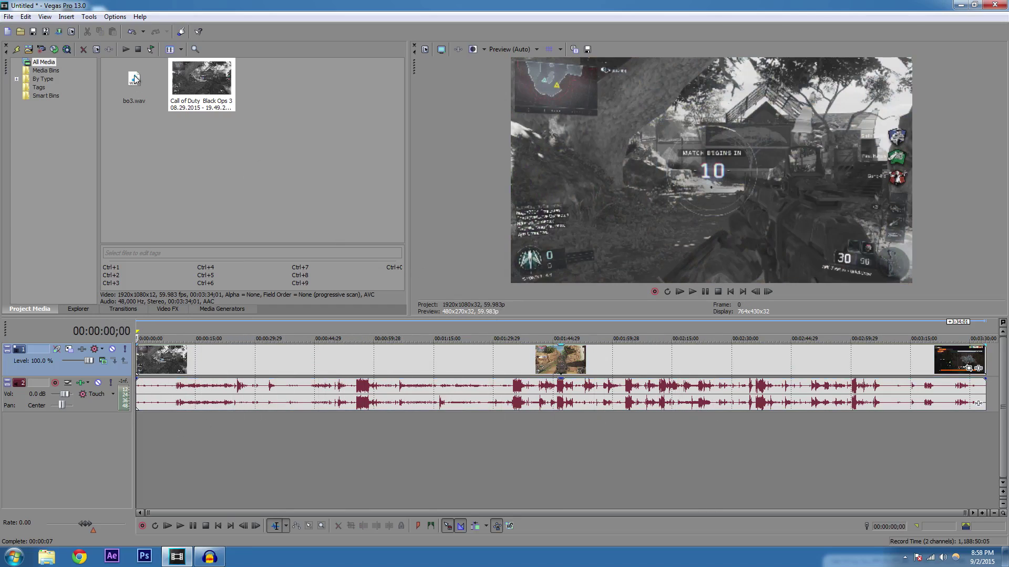
# Add bo3.wav on a new track below the gameplay and shift both right, leaving space at the start
pyautogui.moveTo(138, 87); pyautogui.dragTo(133, 443)
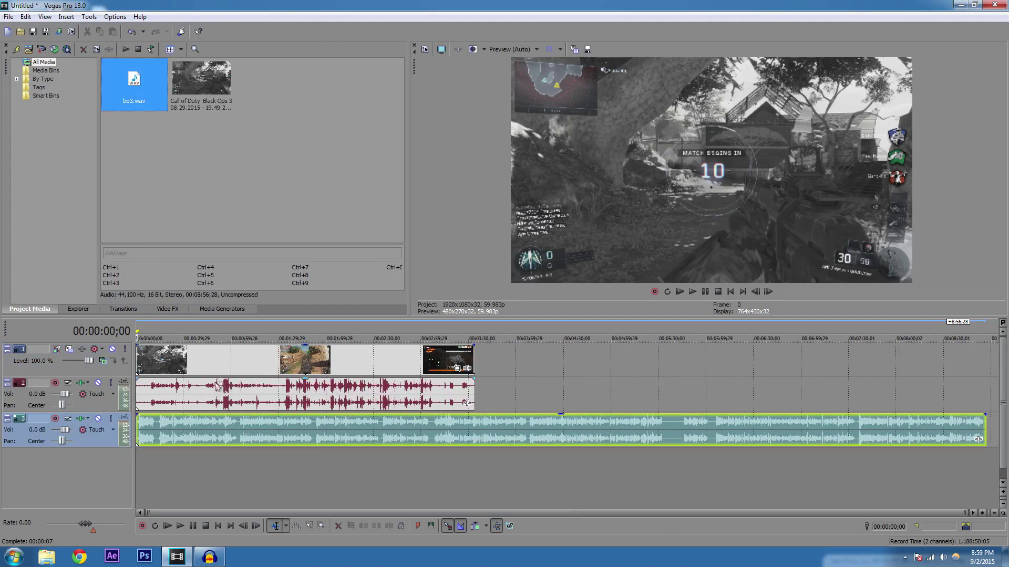
pyautogui.moveTo(185, 427); pyautogui.dragTo(209, 429)
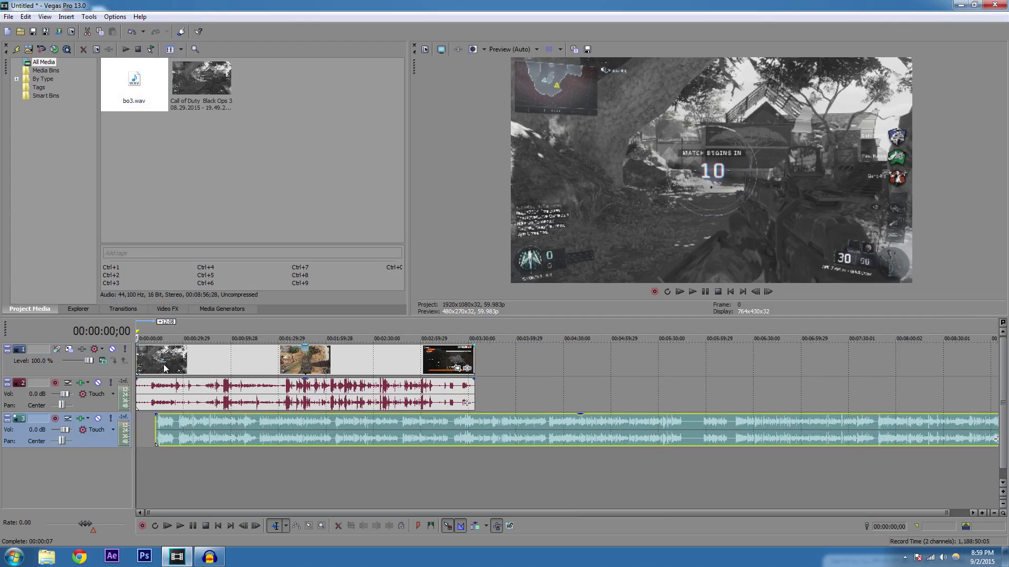
pyautogui.moveTo(164, 366)
pyautogui.mouseDown()
pyautogui.moveTo(185, 364)
pyautogui.moveTo(166, 363)
pyautogui.mouseUp()
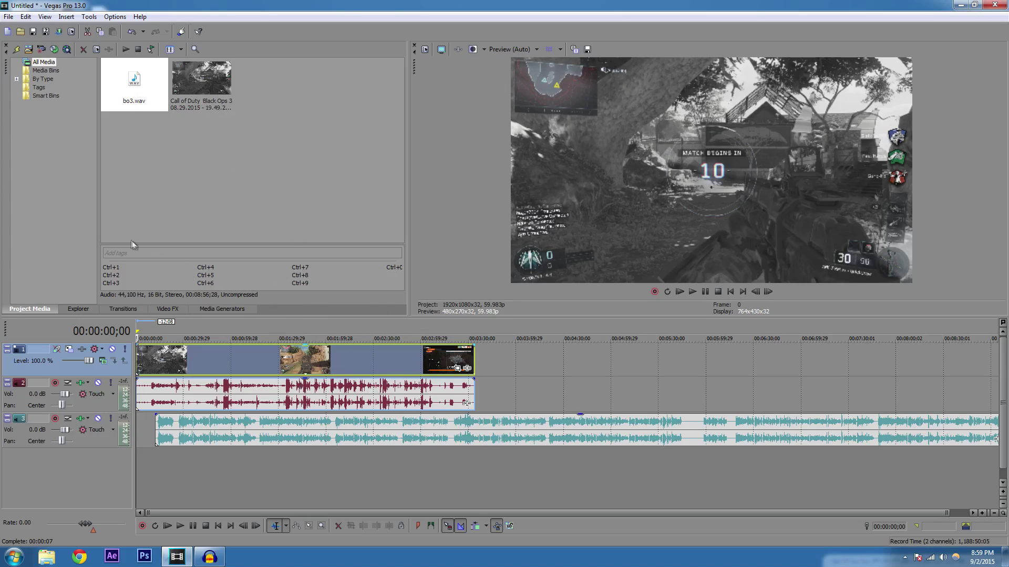
pyautogui.moveTo(237, 361); pyautogui.dragTo(260, 360)
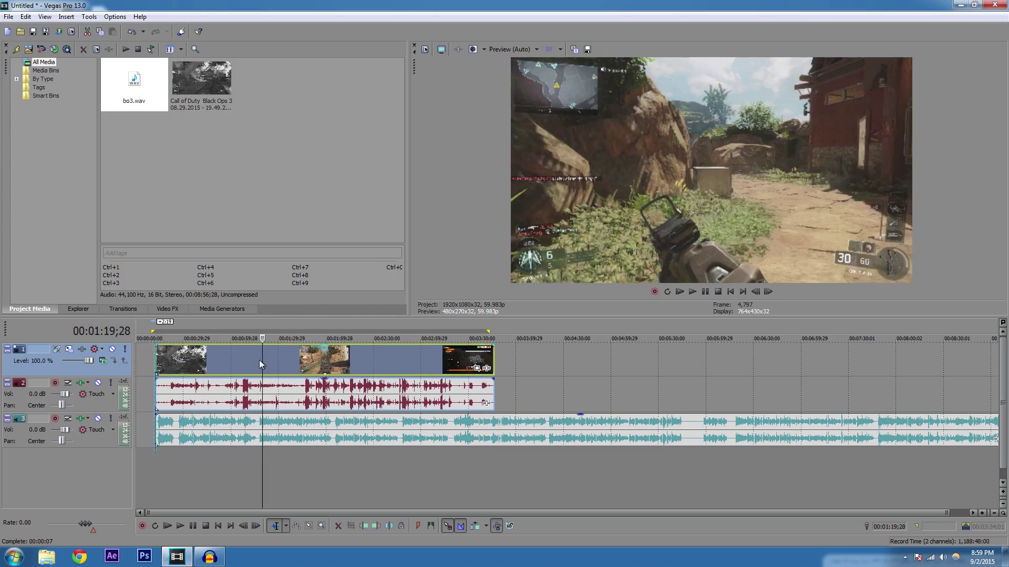
pyautogui.moveTo(176, 360); pyautogui.dragTo(203, 360)
pyautogui.moveTo(171, 428); pyautogui.dragTo(201, 427)
# Import NEW INTRO.mov from Documents > YouTube into Project Media
pyautogui.click(29, 49)
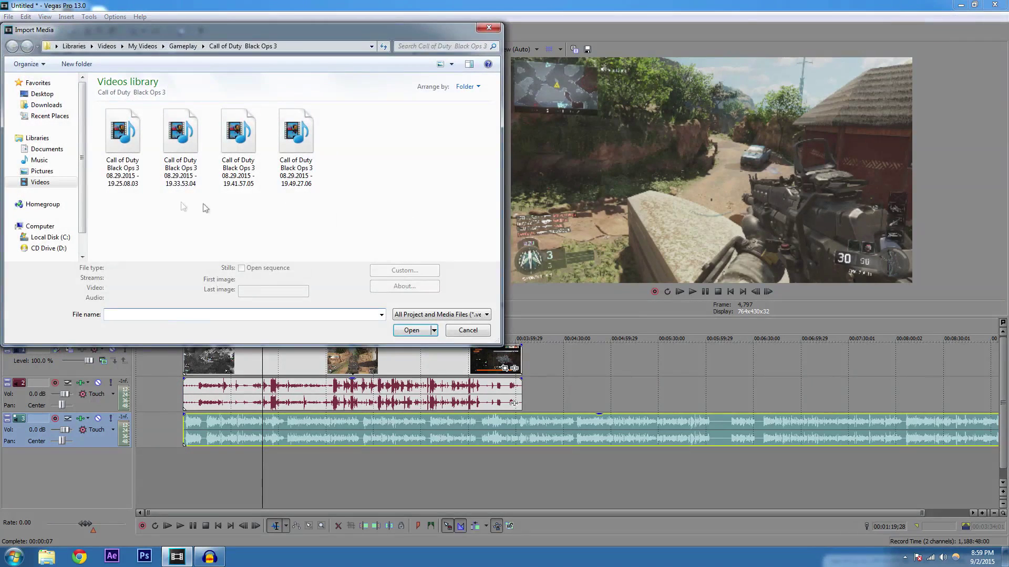
pyautogui.click(40, 182)
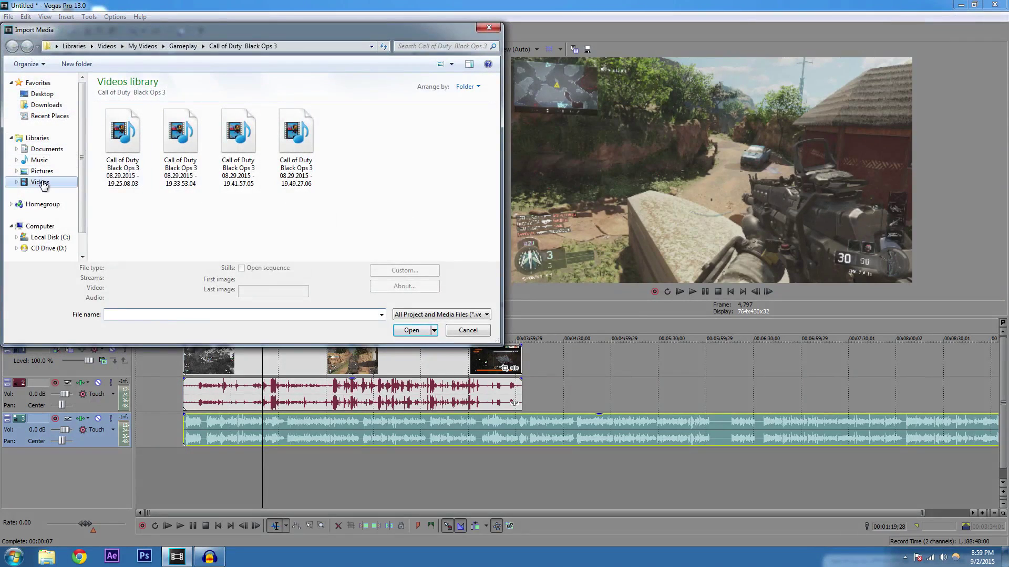
pyautogui.click(47, 150)
pyautogui.doubleClick(126, 203)
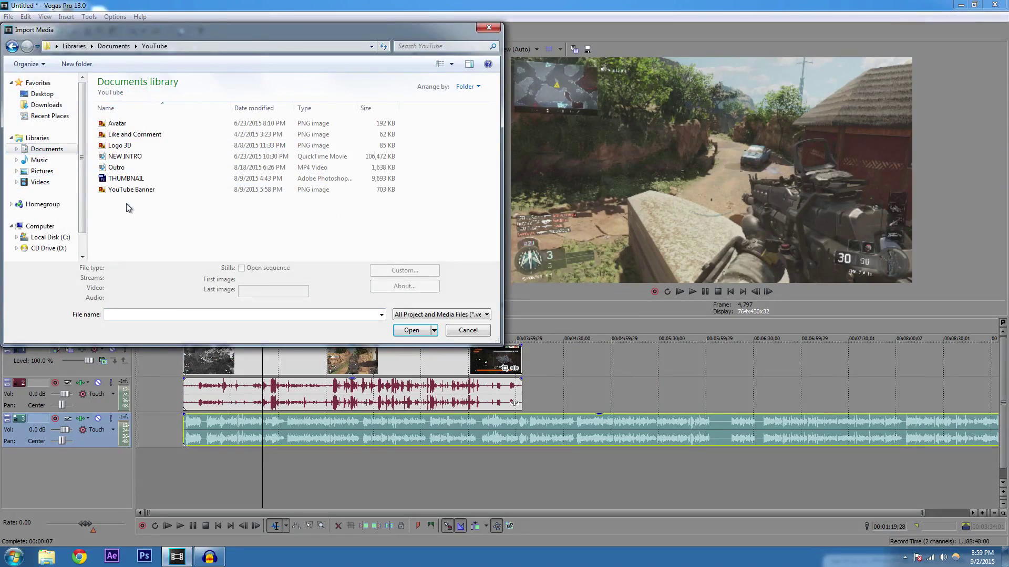
pyautogui.click(99, 157)
pyautogui.keyDown('shift'); pyautogui.click(119, 168); pyautogui.keyUp('shift')
pyautogui.click(116, 157)
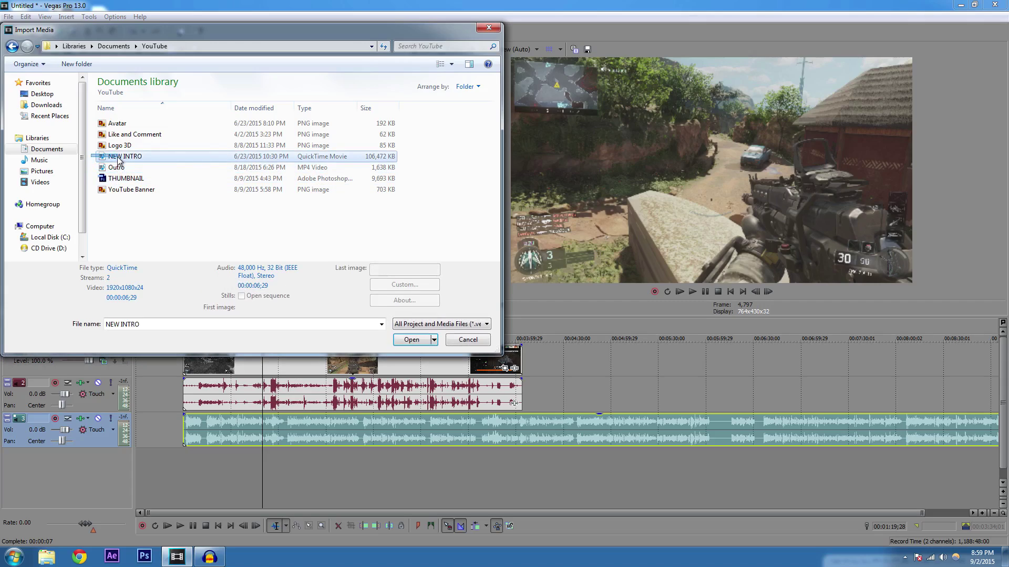
pyautogui.click(411, 340)
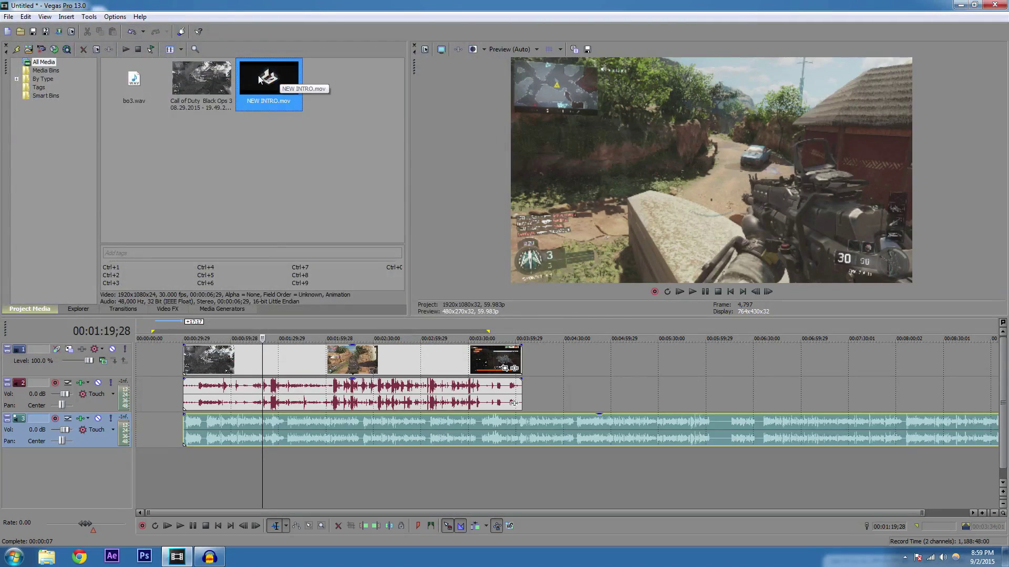
# Place NEW INTRO.mov at the timeline start and slide the gameplay back against its end
pyautogui.moveTo(265, 84); pyautogui.dragTo(143, 376)
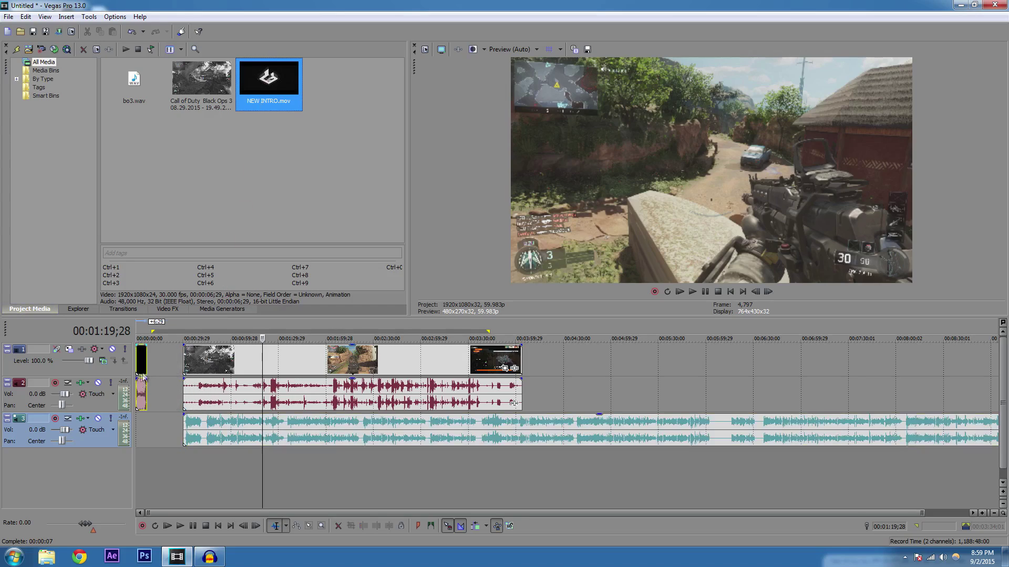
pyautogui.click(279, 513)
pyautogui.click(143, 362)
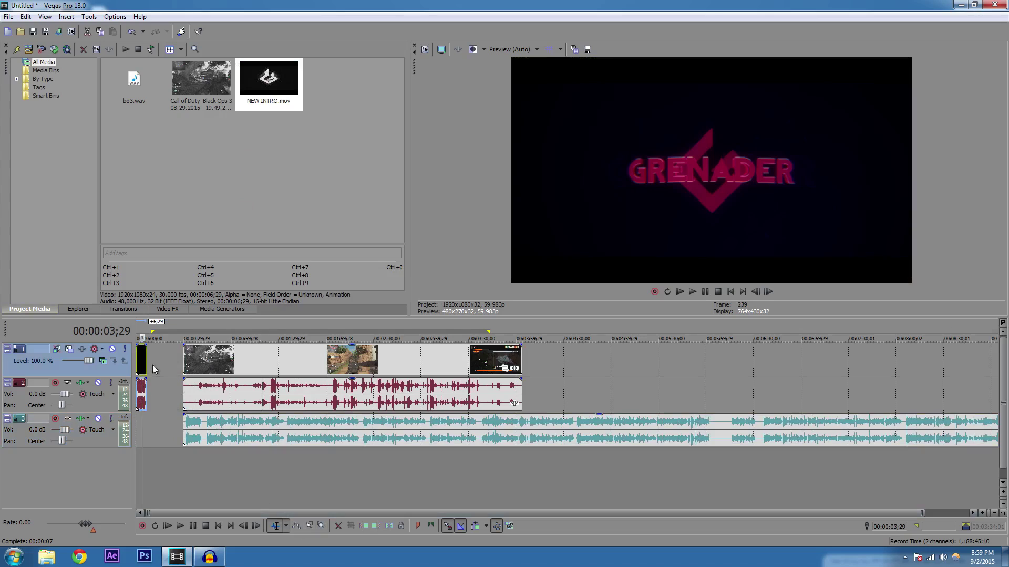
pyautogui.scroll(5, 332, 370)
pyautogui.moveTo(639, 356); pyautogui.dragTo(304, 361)
# Move bo3.wav on its own track 3 to start after the gameplay, near 3:49
pyautogui.moveTo(608, 427); pyautogui.dragTo(383, 427)
pyautogui.scroll(-6, 465, 430)
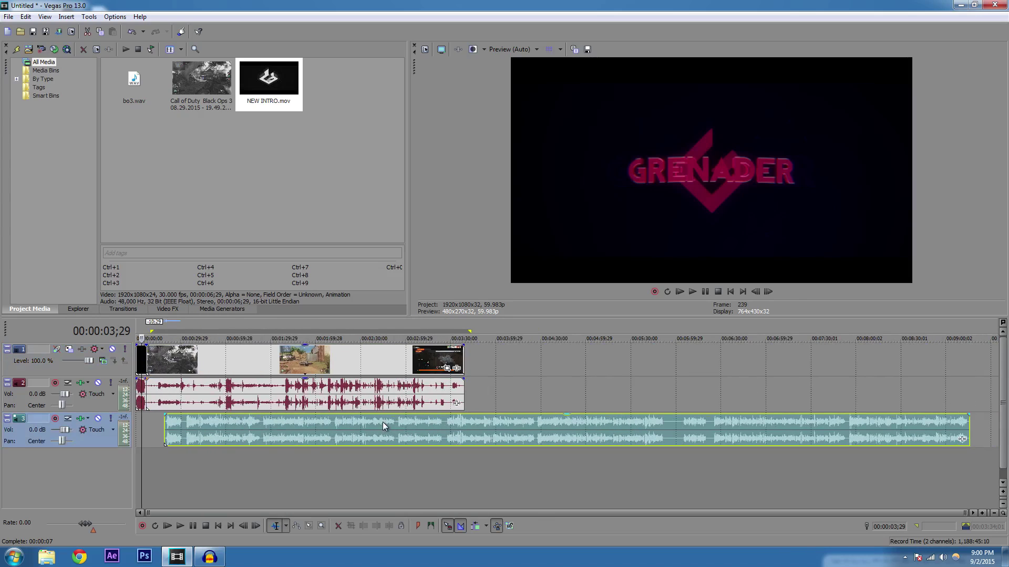
pyautogui.moveTo(289, 428); pyautogui.dragTo(618, 396)
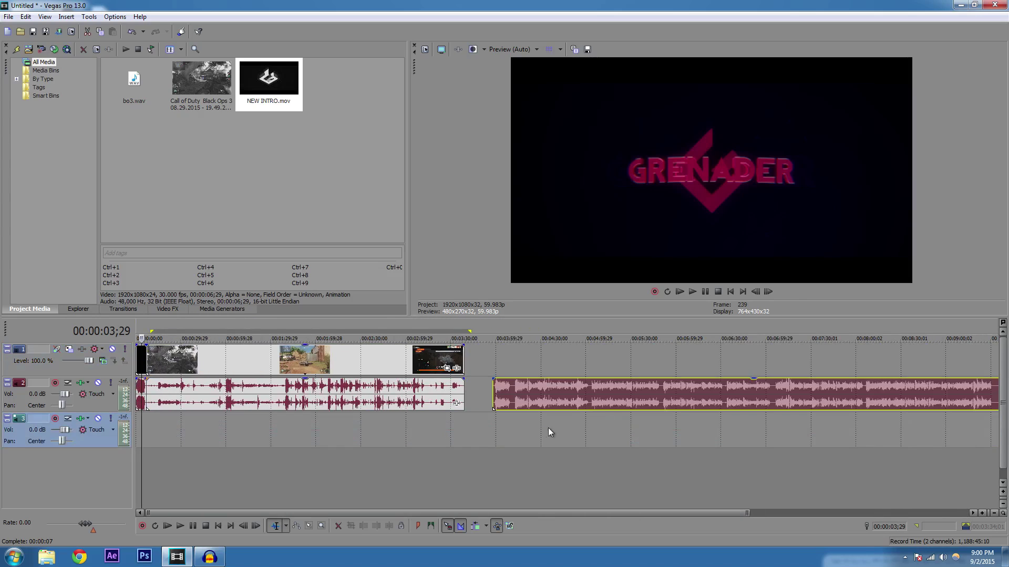
pyautogui.moveTo(527, 393); pyautogui.dragTo(517, 429)
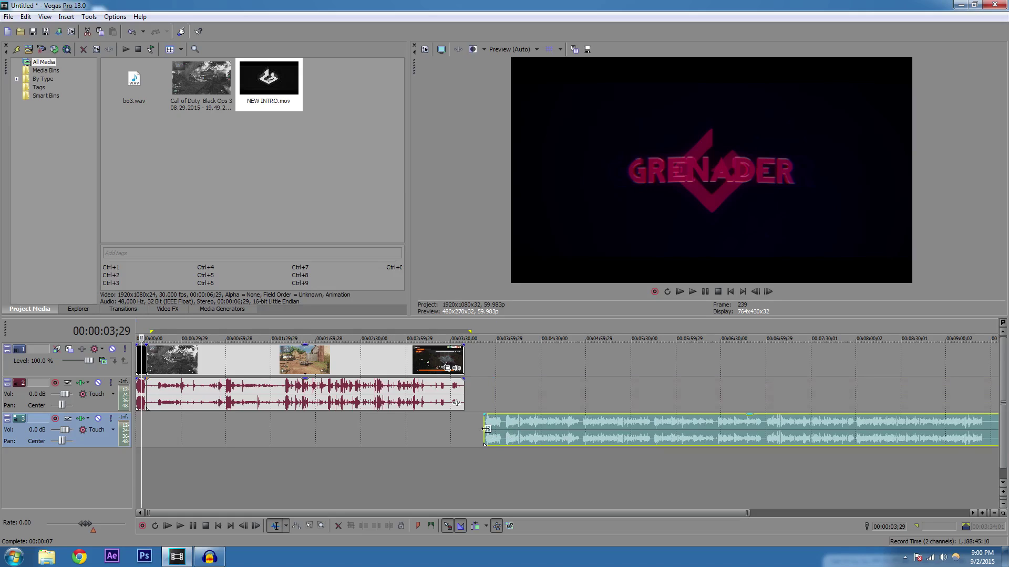
pyautogui.moveTo(562, 512); pyautogui.dragTo(768, 510)
# Zoom in, trim the start of bo3.wav, and slide it earlier to begin near 3:41
pyautogui.scroll(6, 704, 494)
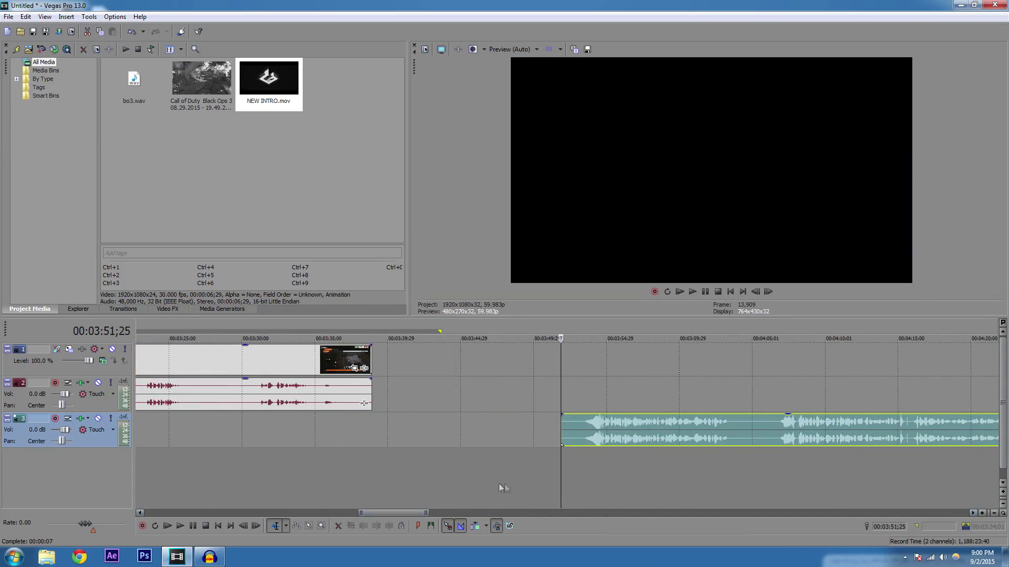
pyautogui.scroll(-3, 506, 478)
pyautogui.scroll(-3, 506, 475)
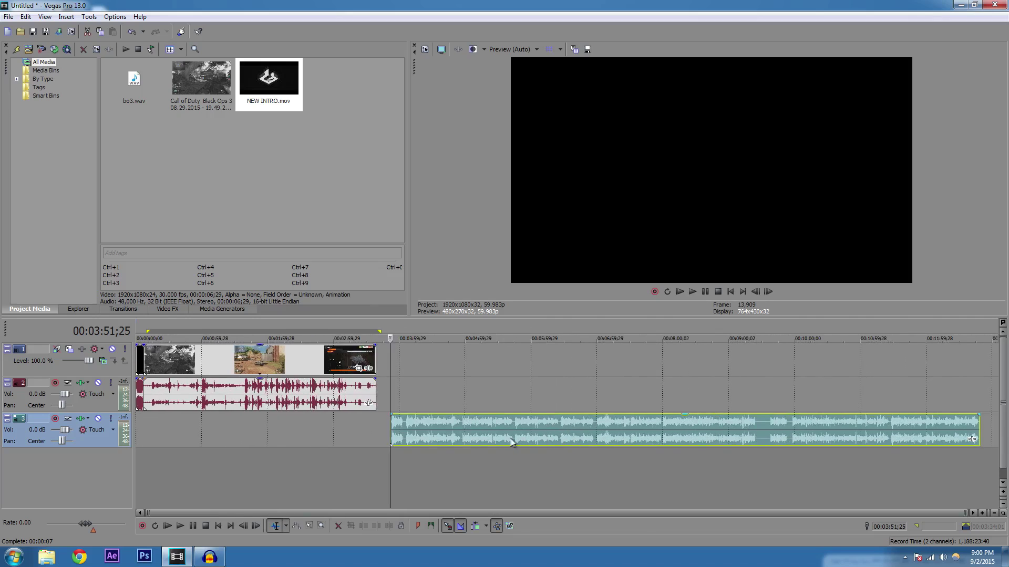
pyautogui.scroll(1, 516, 436)
pyautogui.scroll(1, 516, 436)
pyautogui.scroll(2, 433, 428)
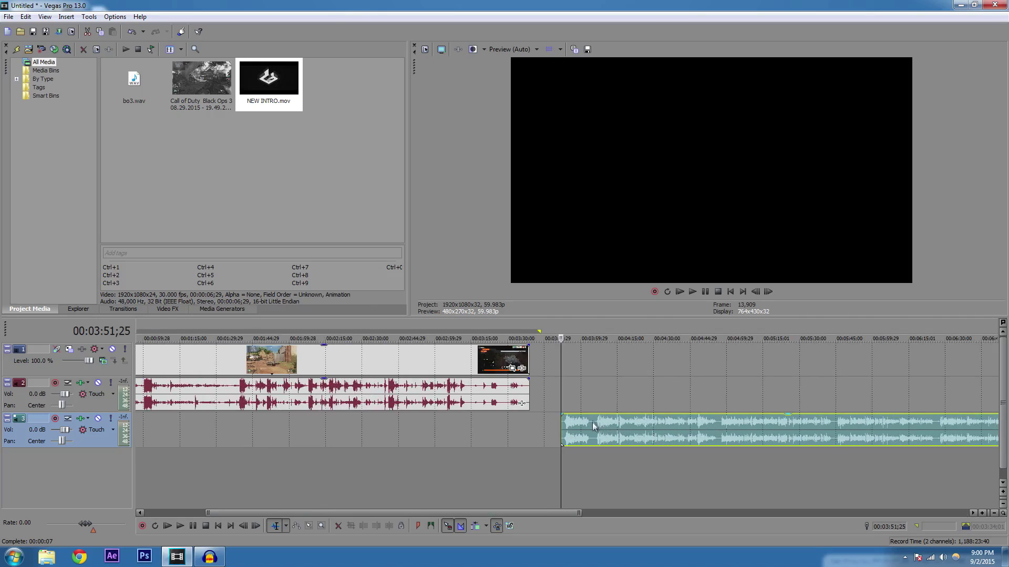
pyautogui.scroll(10, 578, 431)
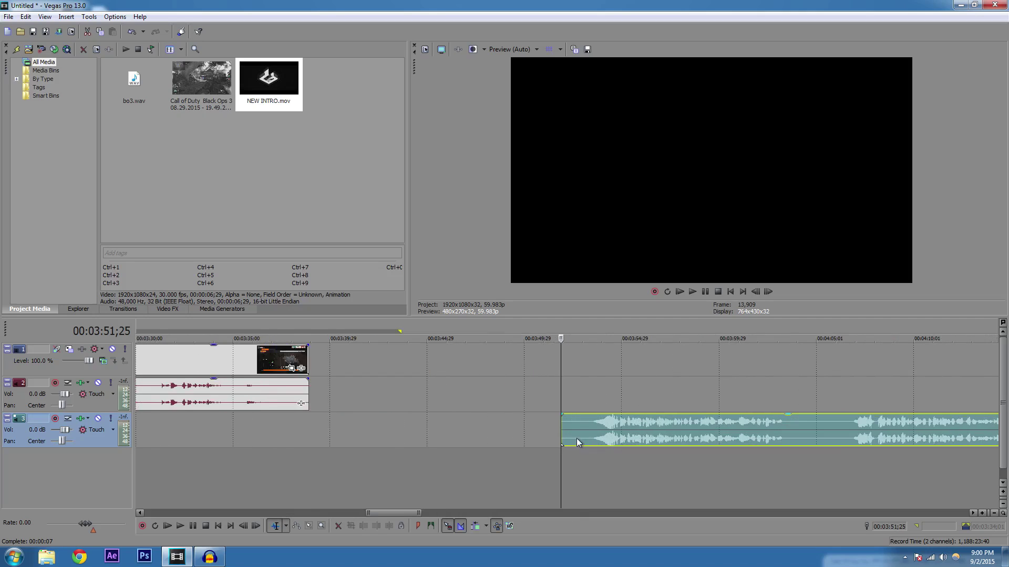
pyautogui.moveTo(565, 432)
pyautogui.mouseDown()
pyautogui.moveTo(598, 431)
pyautogui.moveTo(555, 432)
pyautogui.mouseUp()
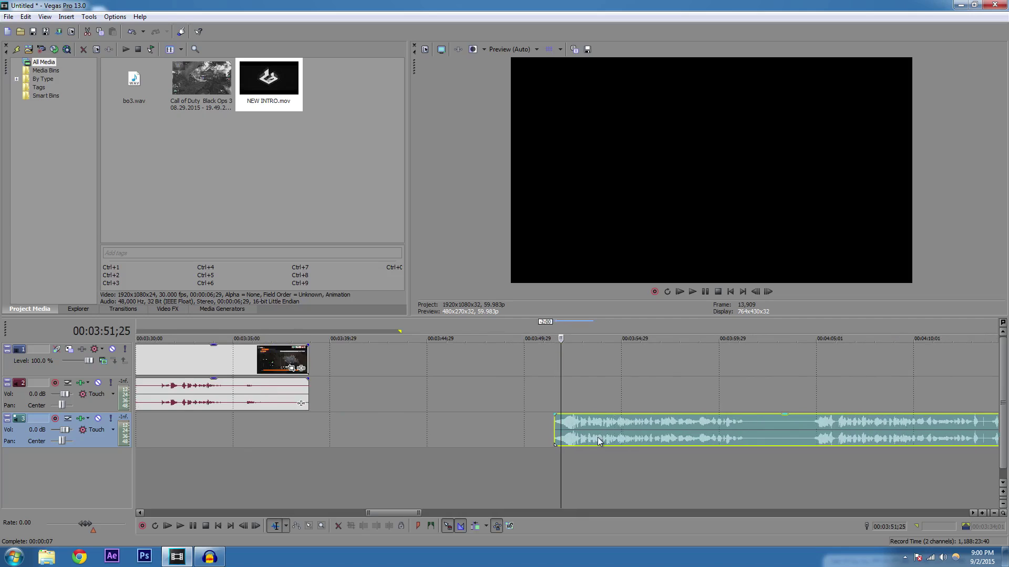
pyautogui.moveTo(685, 433); pyautogui.dragTo(518, 436)
# Split the voice audio at the exact frame where the speech stops near 3:51
pyautogui.press('s')
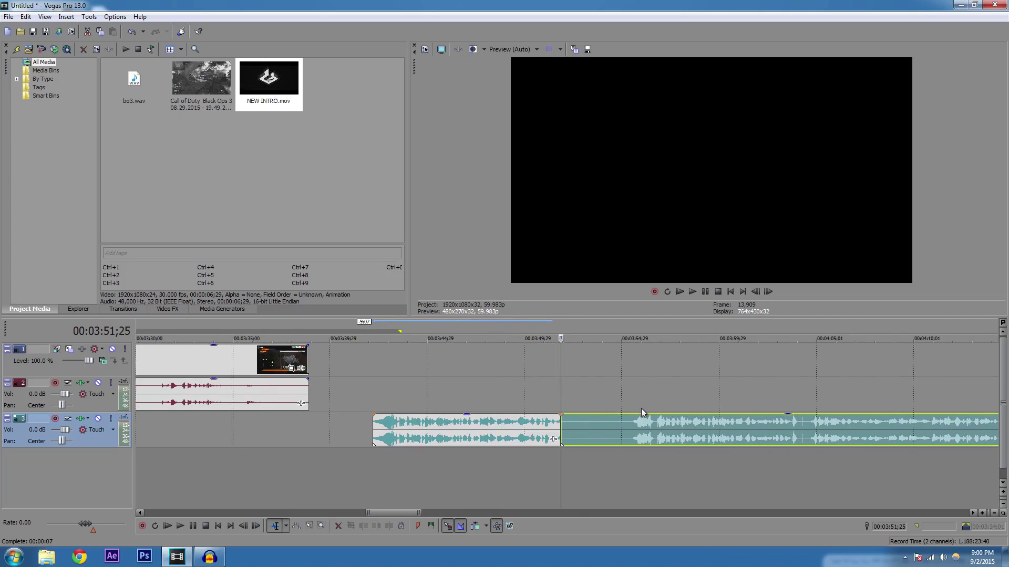
pyautogui.click(631, 423)
pyautogui.scroll(5, 636, 425)
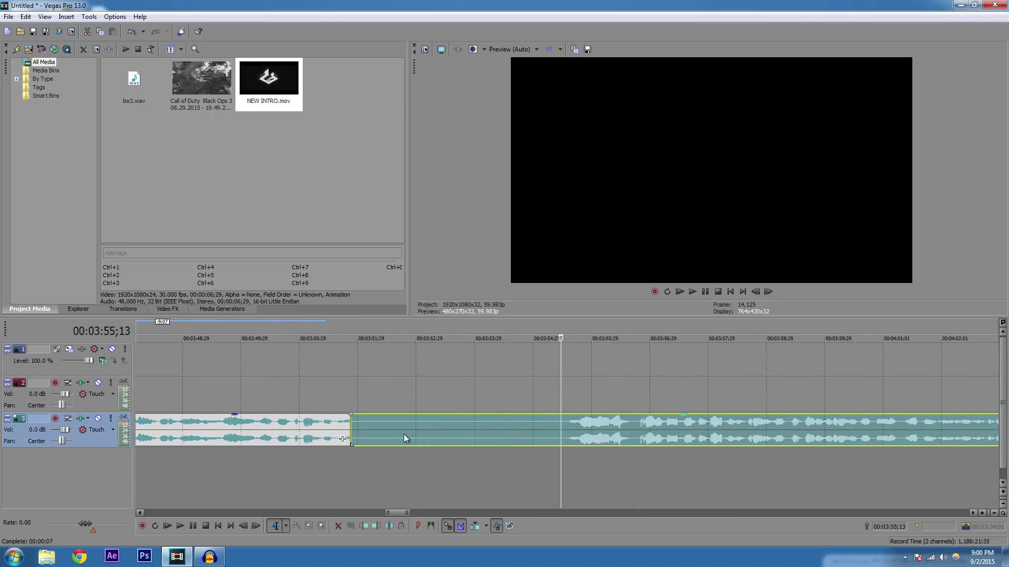
pyautogui.scroll(-2, 282, 434)
pyautogui.click(285, 423)
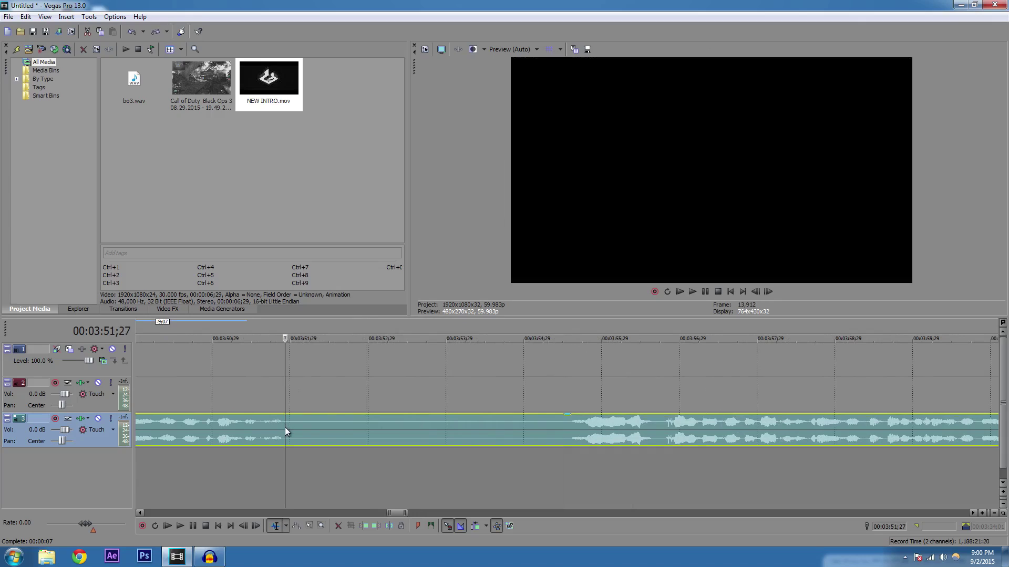
pyautogui.click(282, 428)
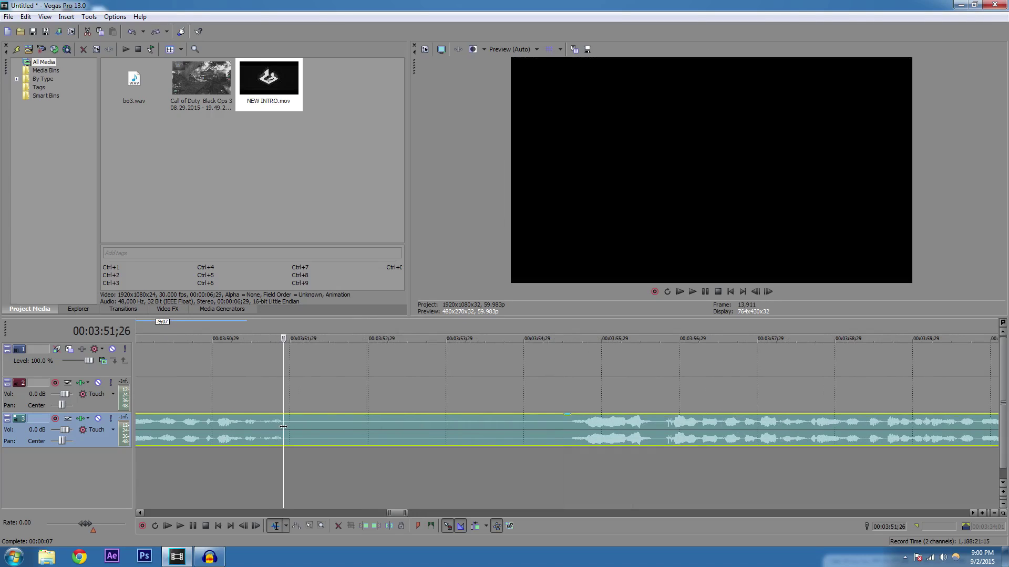
pyautogui.click(286, 426)
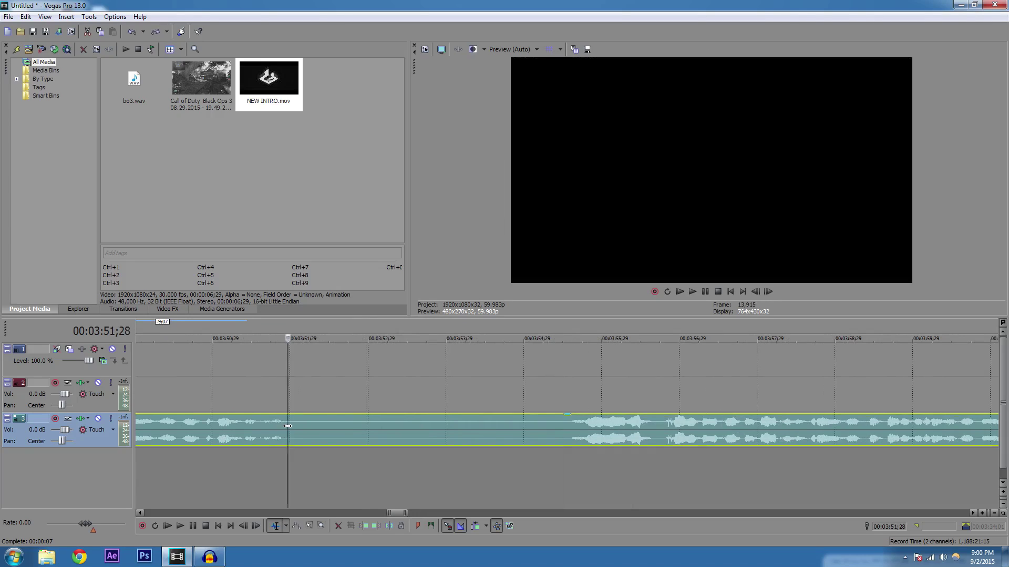
pyautogui.click(288, 426)
pyautogui.click(287, 426)
pyautogui.press('s')
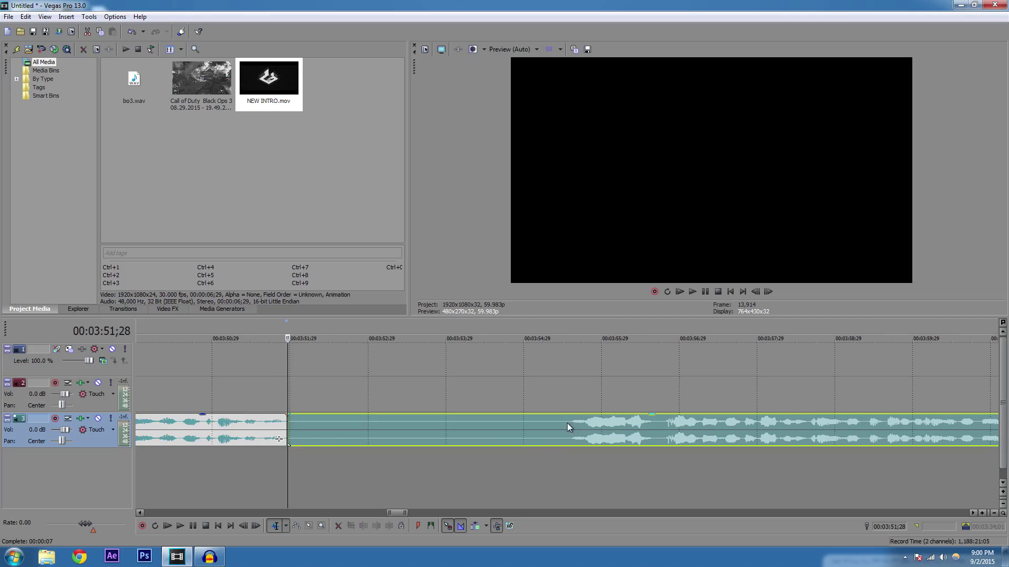
# Cut where speech resumes near 3:55;16, delete the silence, and butt the remainder against the first part
pyautogui.click(569, 421)
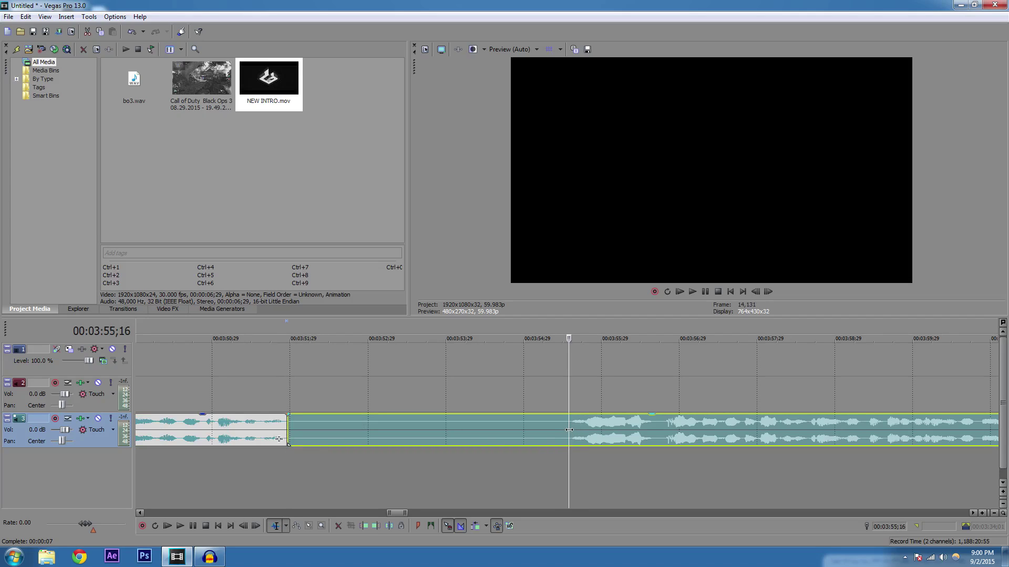
pyautogui.click(569, 429)
pyautogui.press('Delete')
pyautogui.click(531, 431)
pyautogui.moveTo(610, 434); pyautogui.dragTo(326, 430)
pyautogui.click(292, 434)
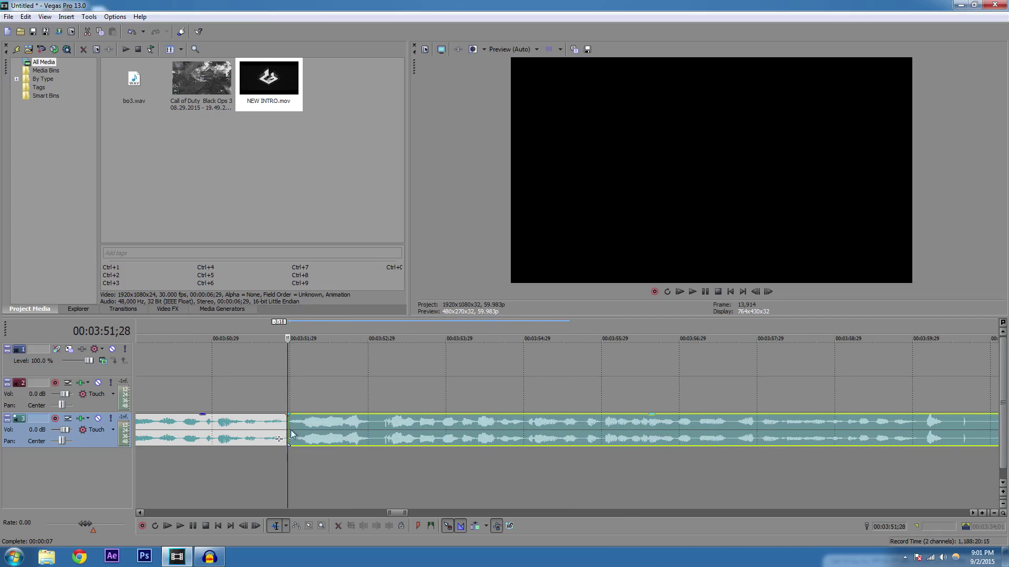
pyautogui.scroll(6, 292, 434)
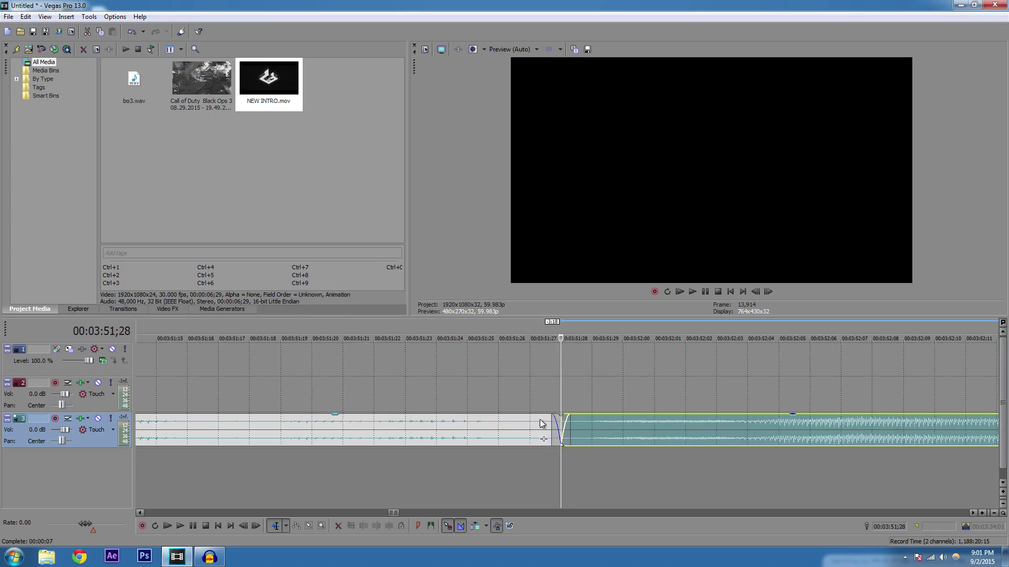
pyautogui.scroll(-6, 594, 427)
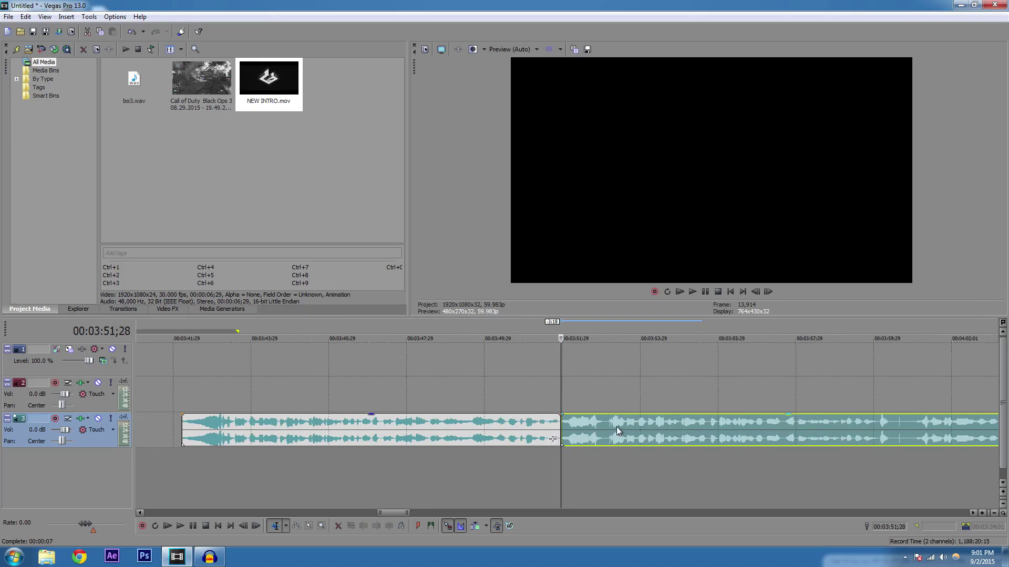
pyautogui.scroll(-4, 613, 428)
pyautogui.scroll(3, 581, 424)
pyautogui.moveTo(562, 400); pyautogui.dragTo(800, 407)
# Split the voice audio where the next pause begins, near 4:40
pyautogui.scroll(-3, 482, 493)
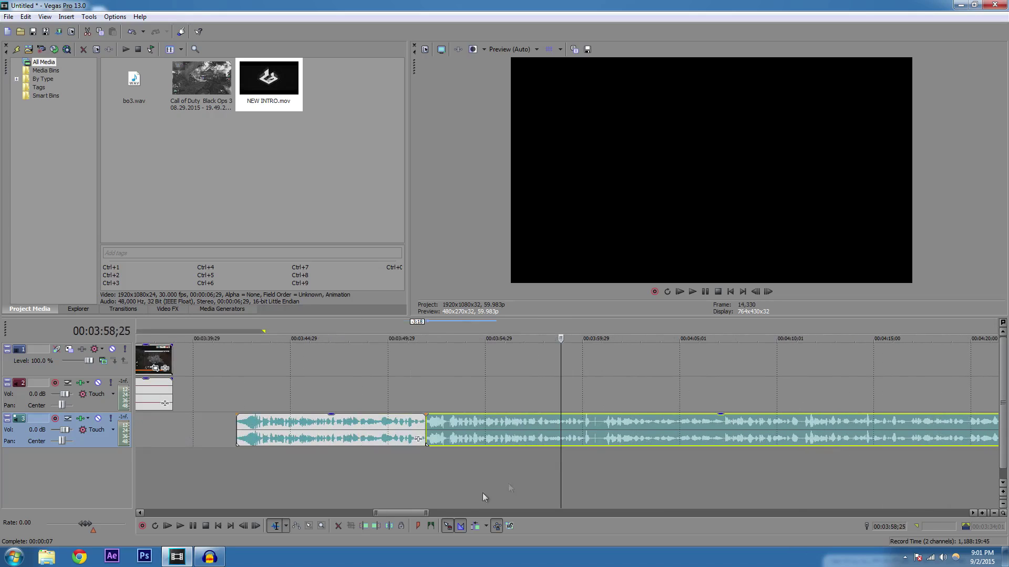
pyautogui.moveTo(411, 510); pyautogui.dragTo(423, 511)
pyautogui.scroll(4, 356, 465)
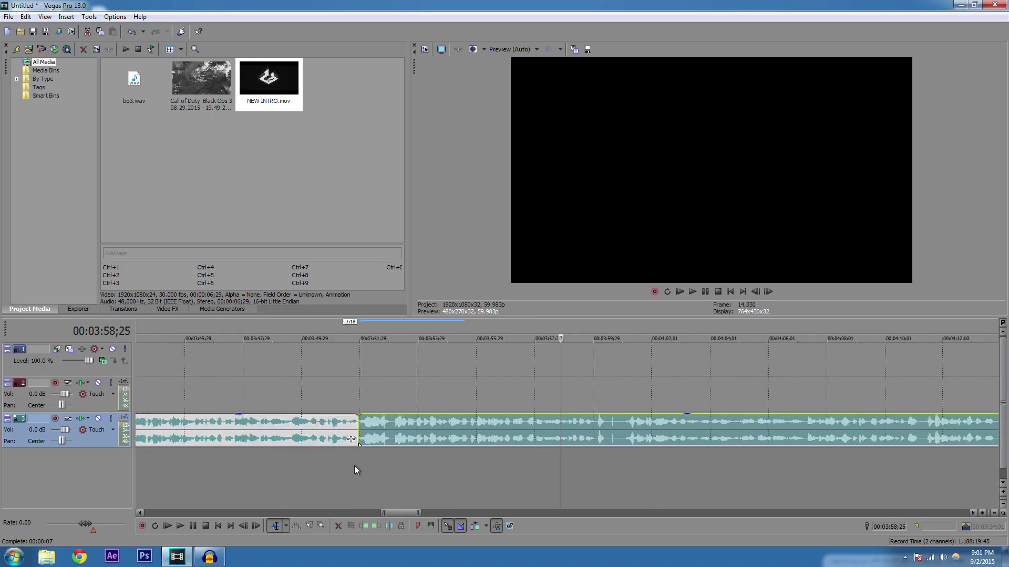
pyautogui.click(657, 421)
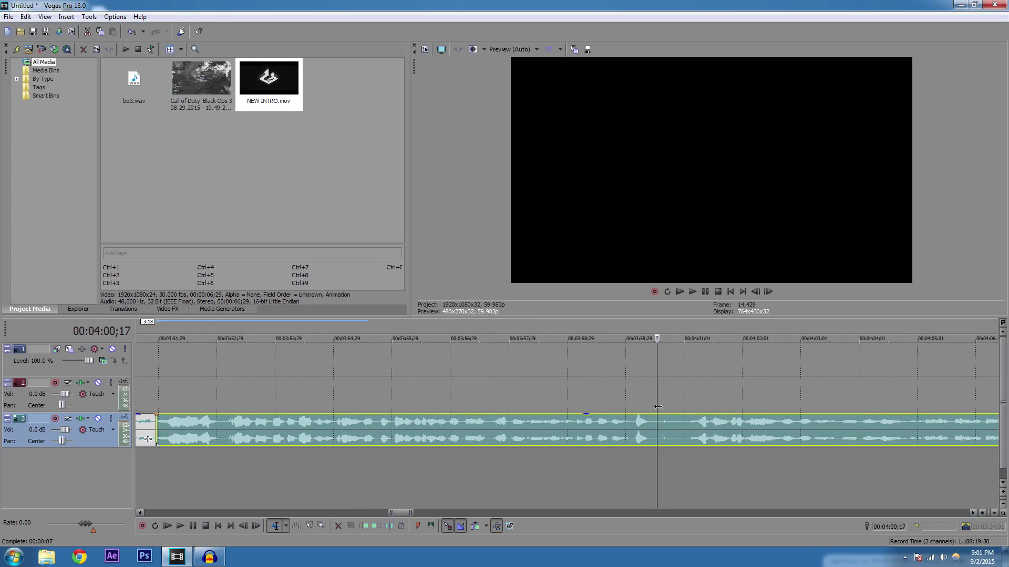
pyautogui.scroll(-6, 657, 412)
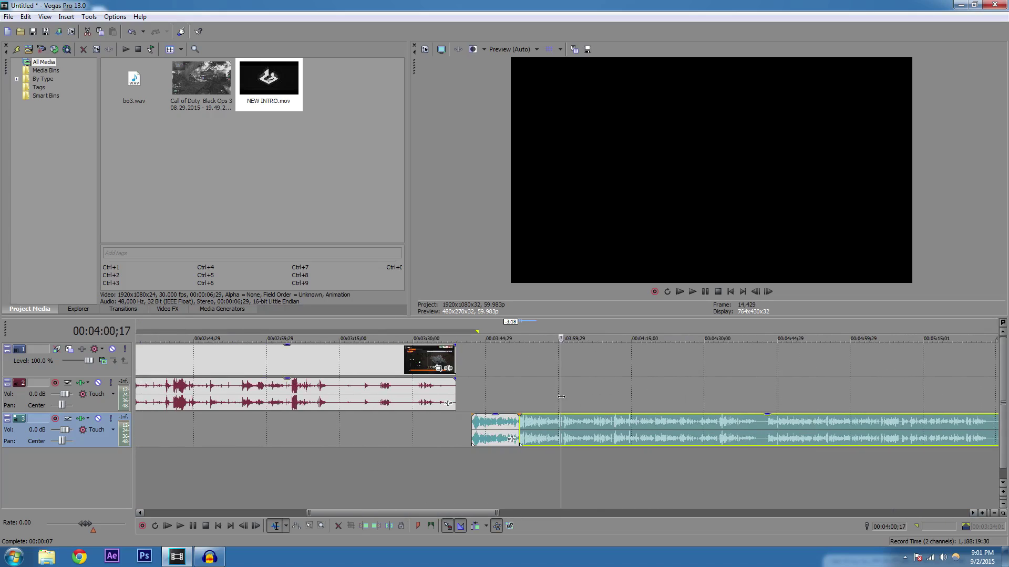
pyautogui.moveTo(561, 403); pyautogui.dragTo(756, 391)
pyautogui.scroll(4, 646, 468)
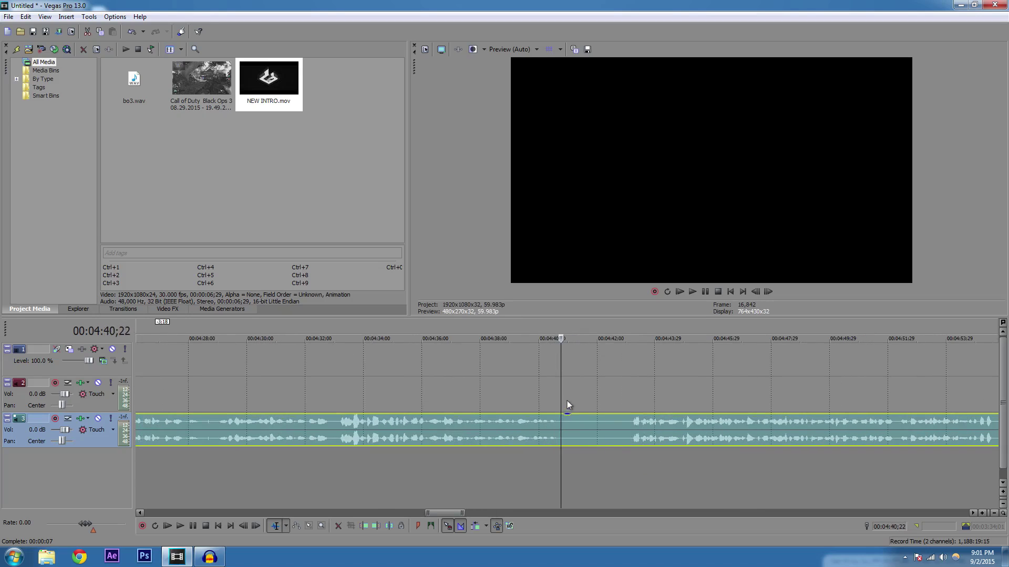
pyautogui.moveTo(561, 402); pyautogui.dragTo(633, 397)
pyautogui.press('s')
# Split again where speech resumes near 4:42 and delete the silent middle piece
pyautogui.scroll(4, 633, 424)
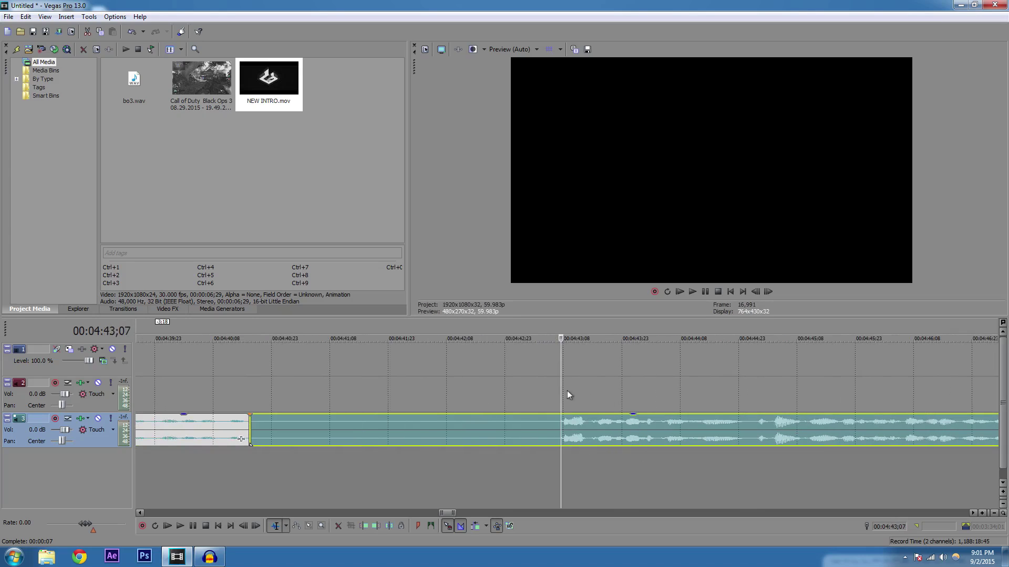
pyautogui.moveTo(561, 397); pyautogui.dragTo(558, 397)
pyautogui.press('s')
pyautogui.click(505, 430)
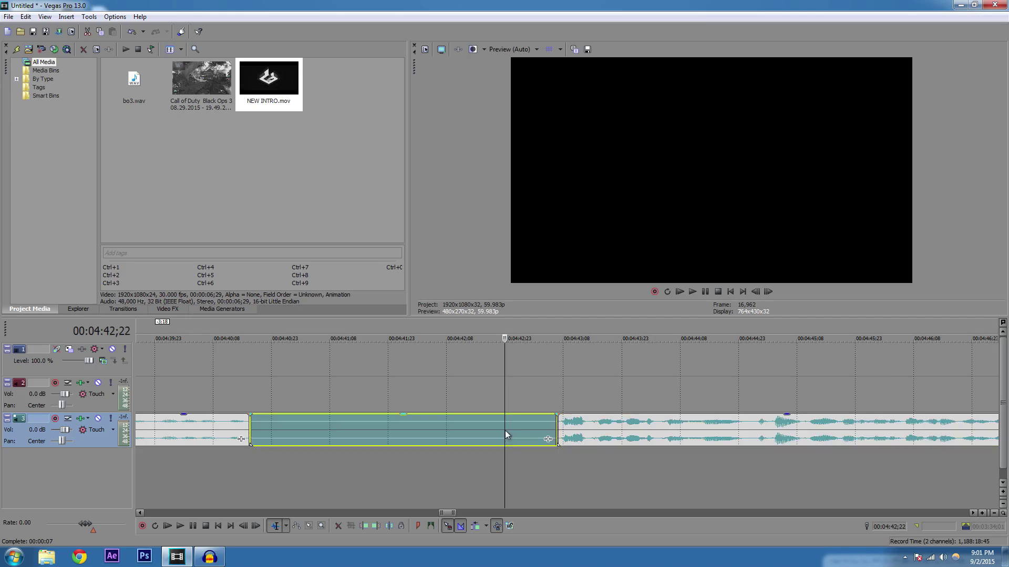
pyautogui.press('Delete')
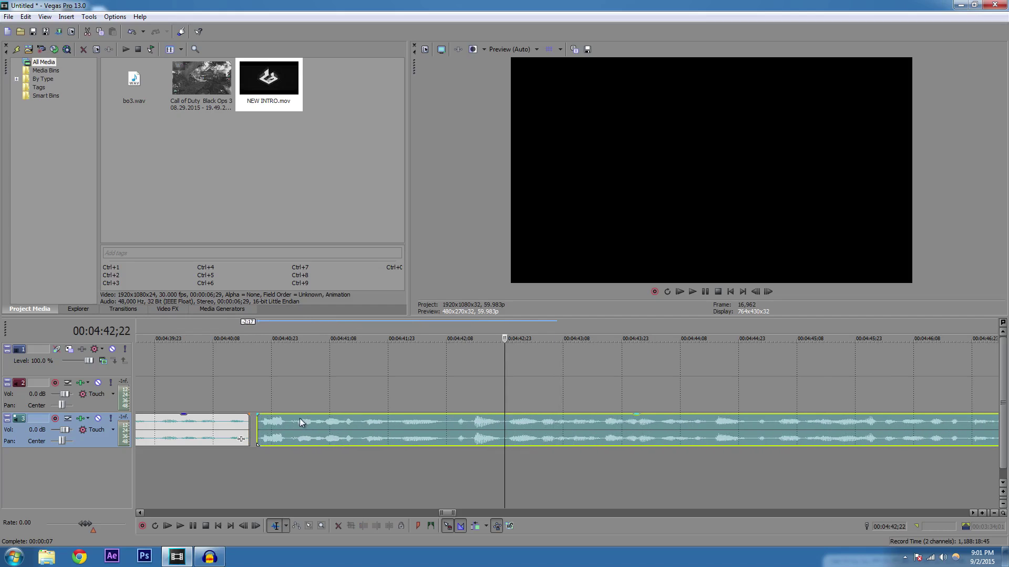